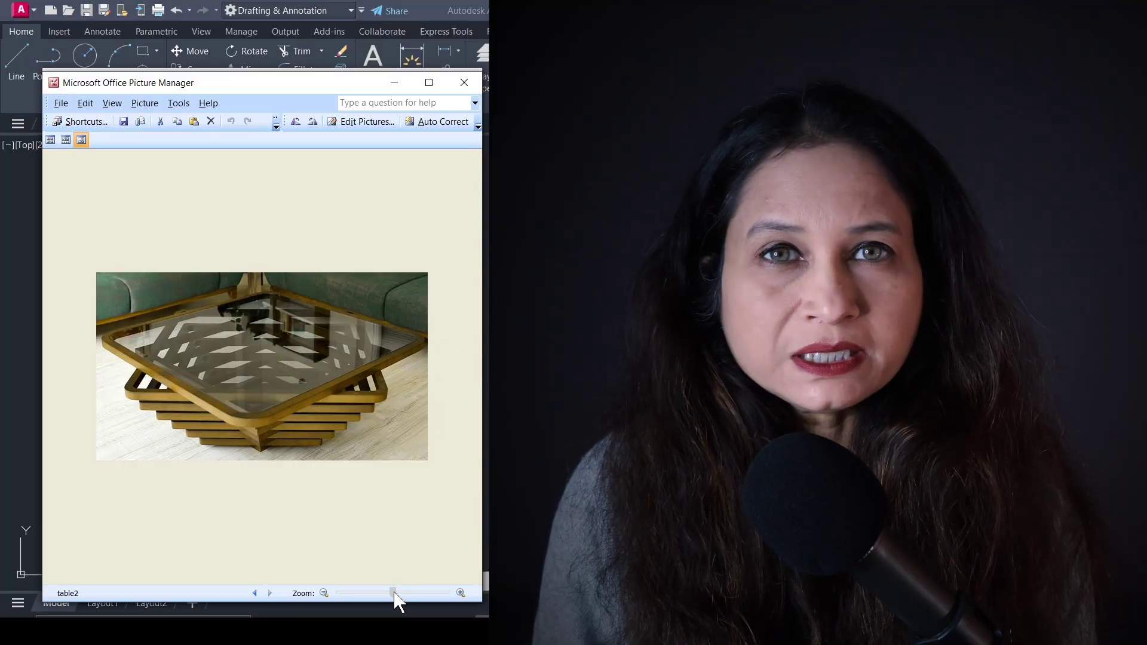
Enlarge the reference photo of the tiered glass-topped coffee table in Picture Manager
{"action": "left_click_drag", "start_coordinate": [394, 593], "coordinate": [399, 592]}
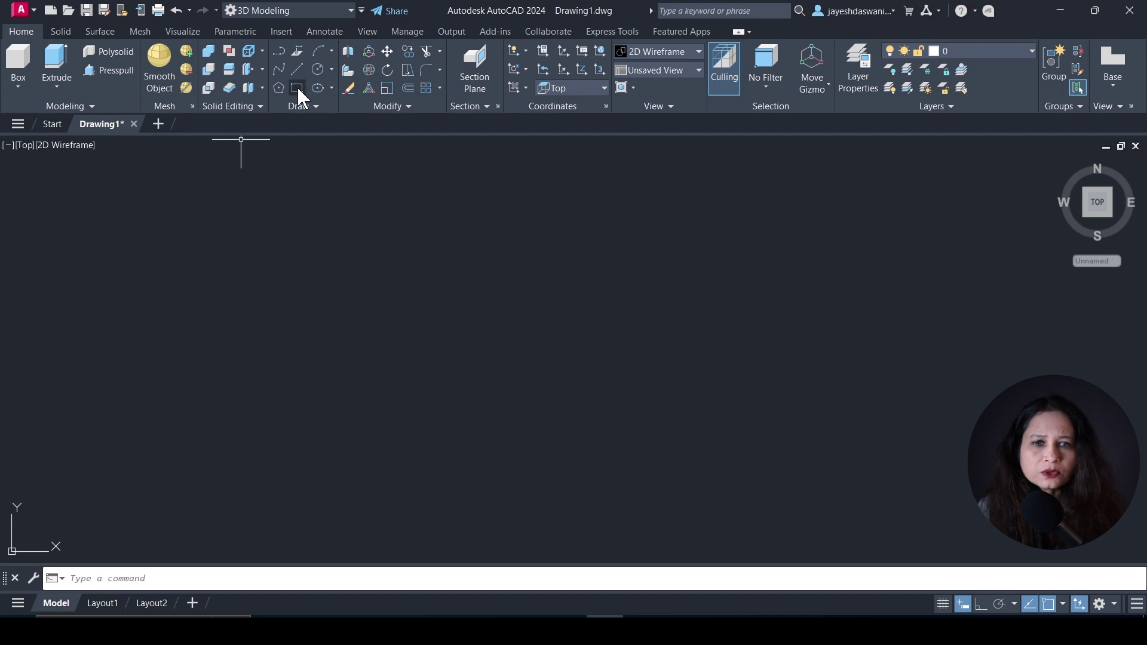
Draw a 1' by 1' square rectangle with 1-inch filleted corners
{"action": "left_click", "coordinate": [297, 88]}
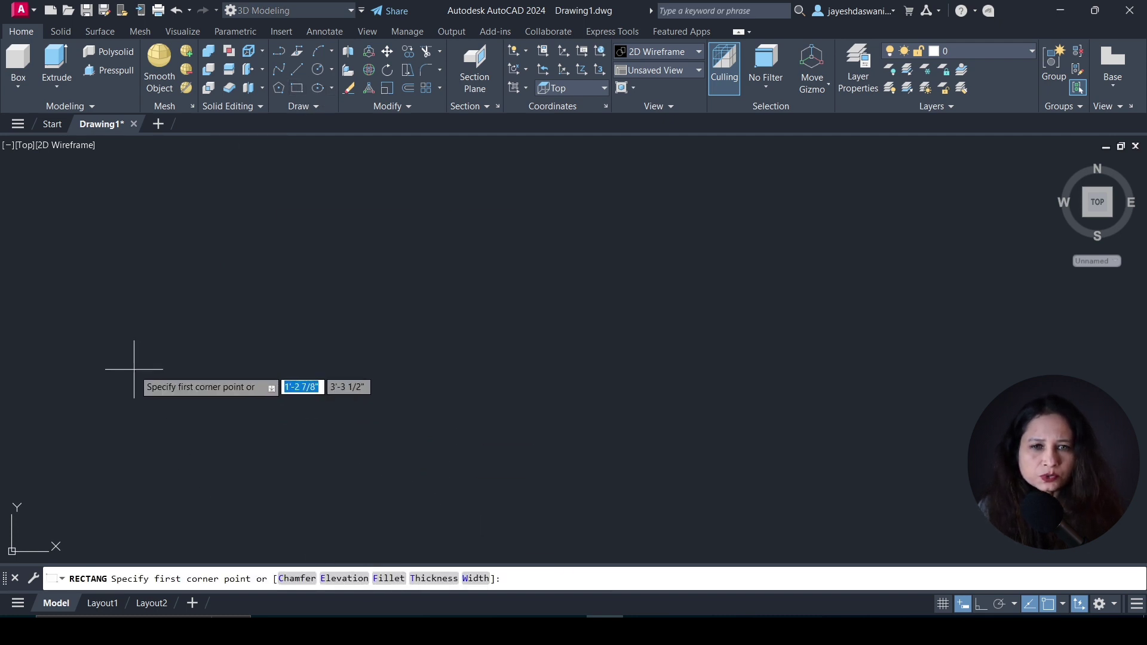
{"action": "right_click", "coordinate": [134, 369]}
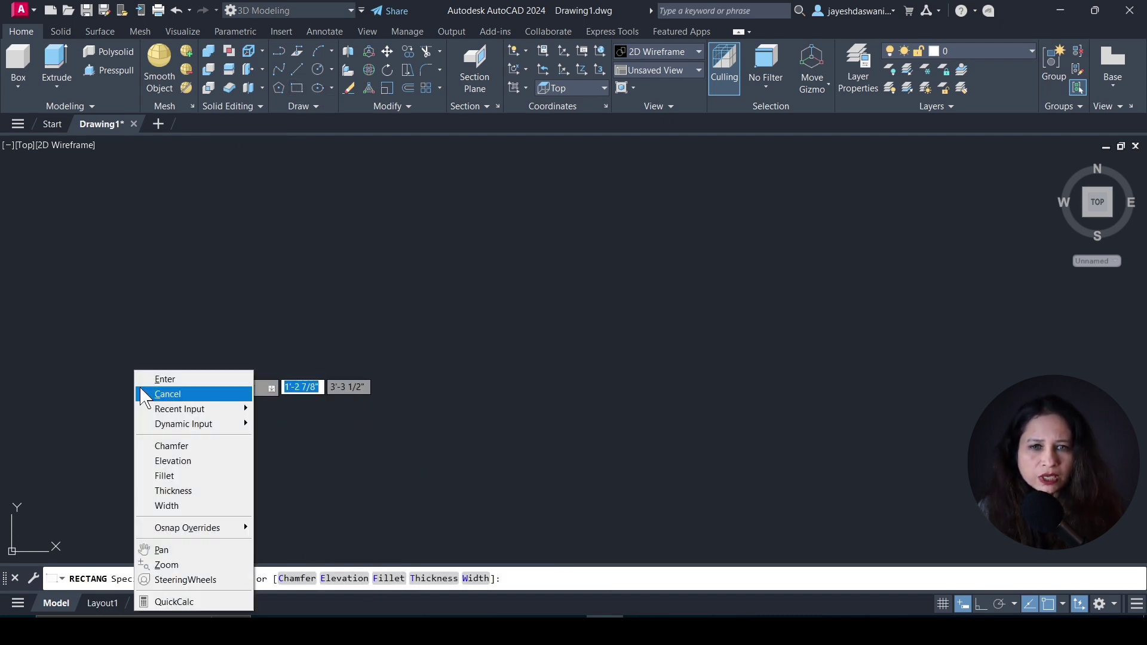
{"action": "left_click", "coordinate": [159, 477]}
{"action": "type", "text": "1"}
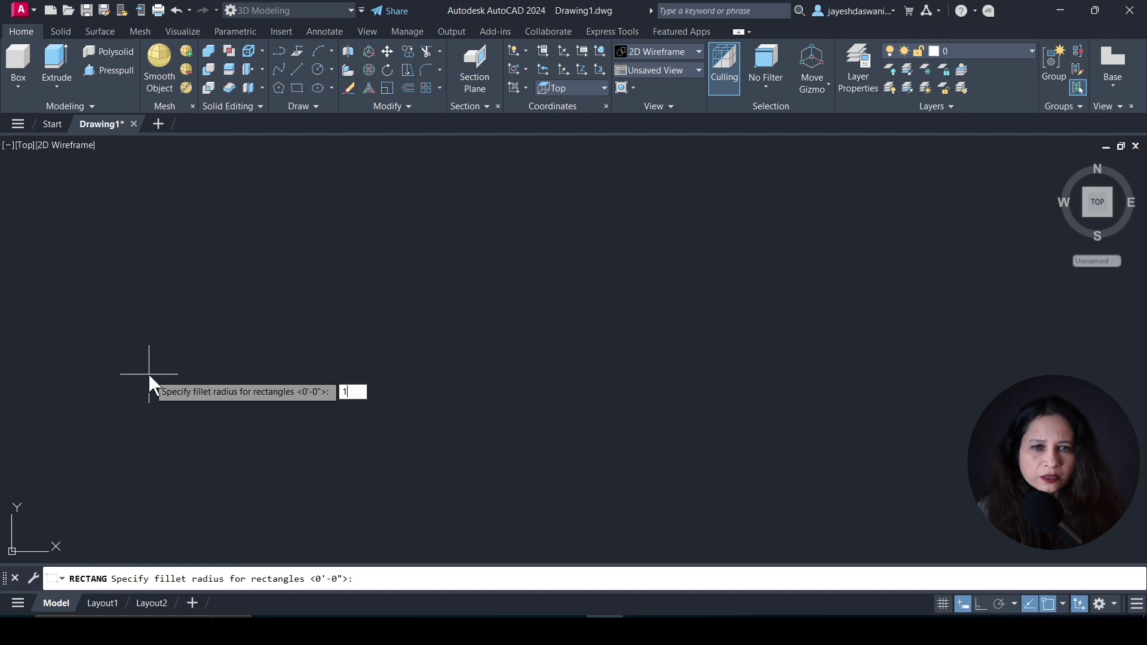
{"action": "key", "text": "Return"}
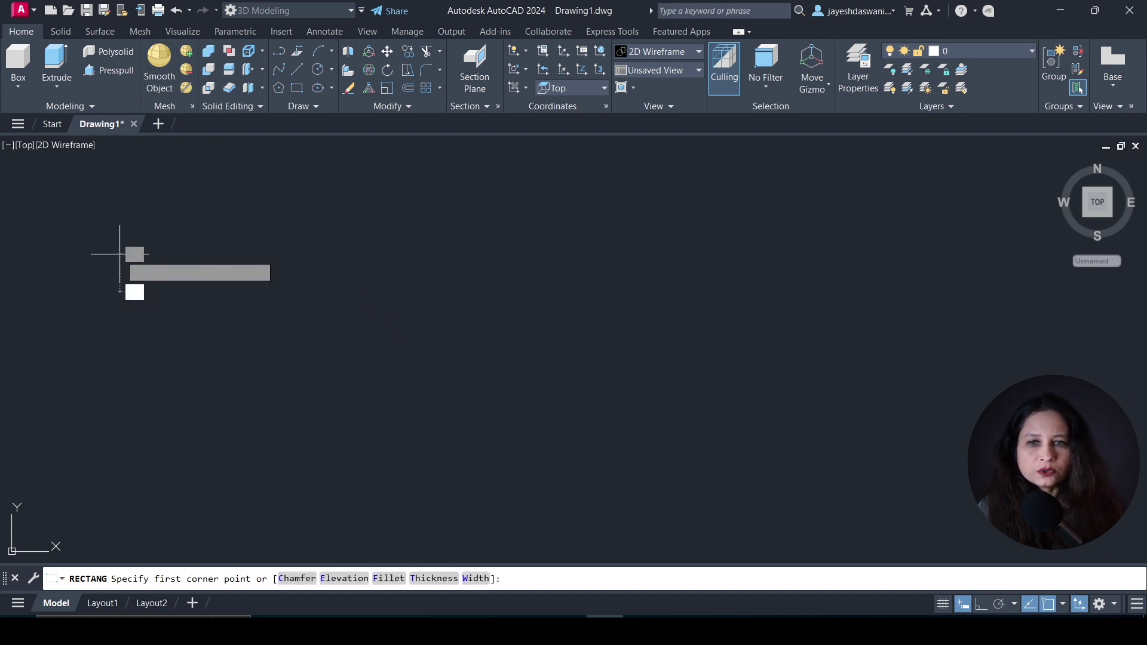
{"action": "left_click", "coordinate": [119, 254]}
{"action": "right_click", "coordinate": [168, 288]}
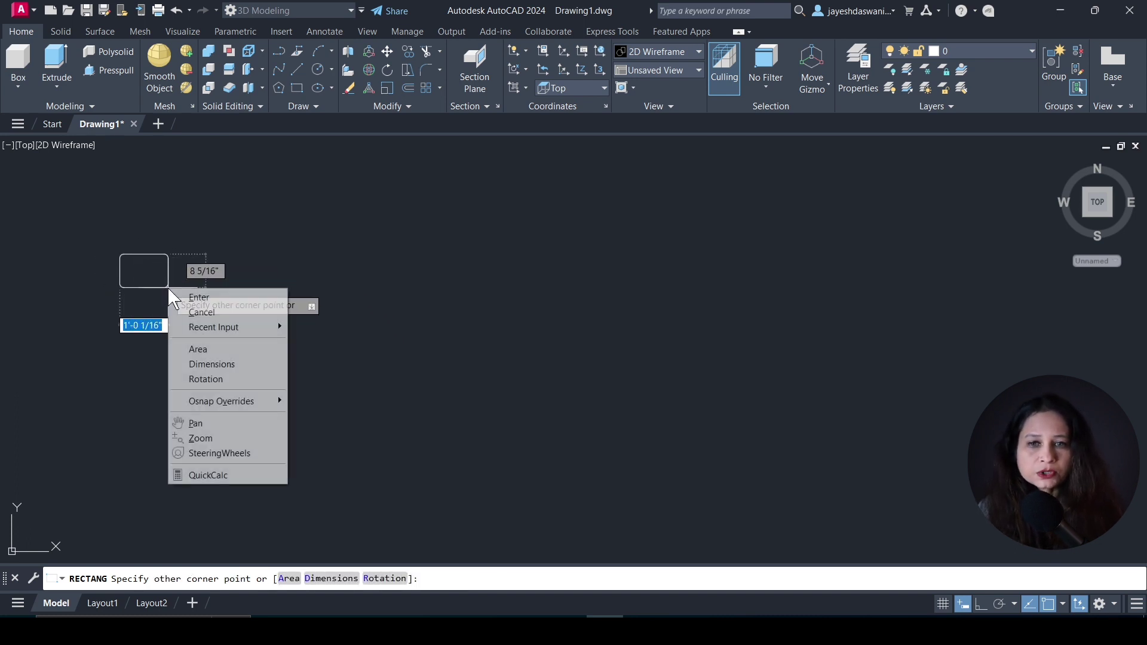
{"action": "left_click", "coordinate": [224, 364]}
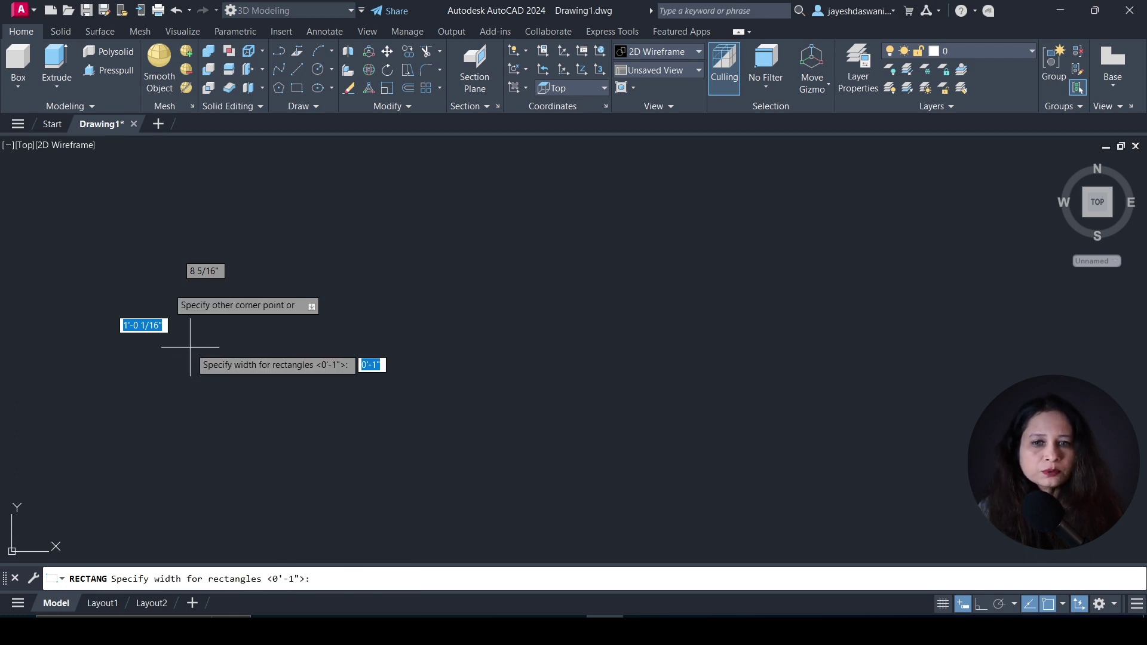
{"action": "type", "text": "1"}
{"action": "key", "text": "Return"}
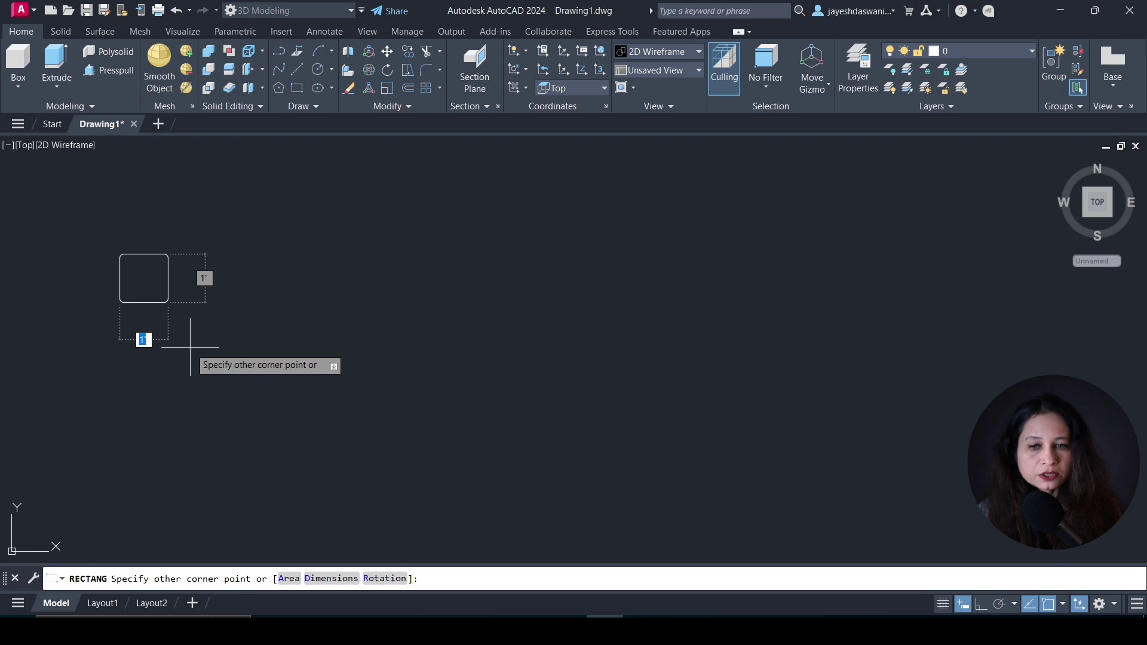
{"action": "left_click", "coordinate": [190, 346]}
{"action": "scroll", "coordinate": [288, 441], "scroll_direction": "up", "scroll_amount": 7}
Offset the rounded square outward by 2 inches repeatedly to make concentric outlines
{"action": "key", "text": "Return"}
{"action": "type", "text": "2"}
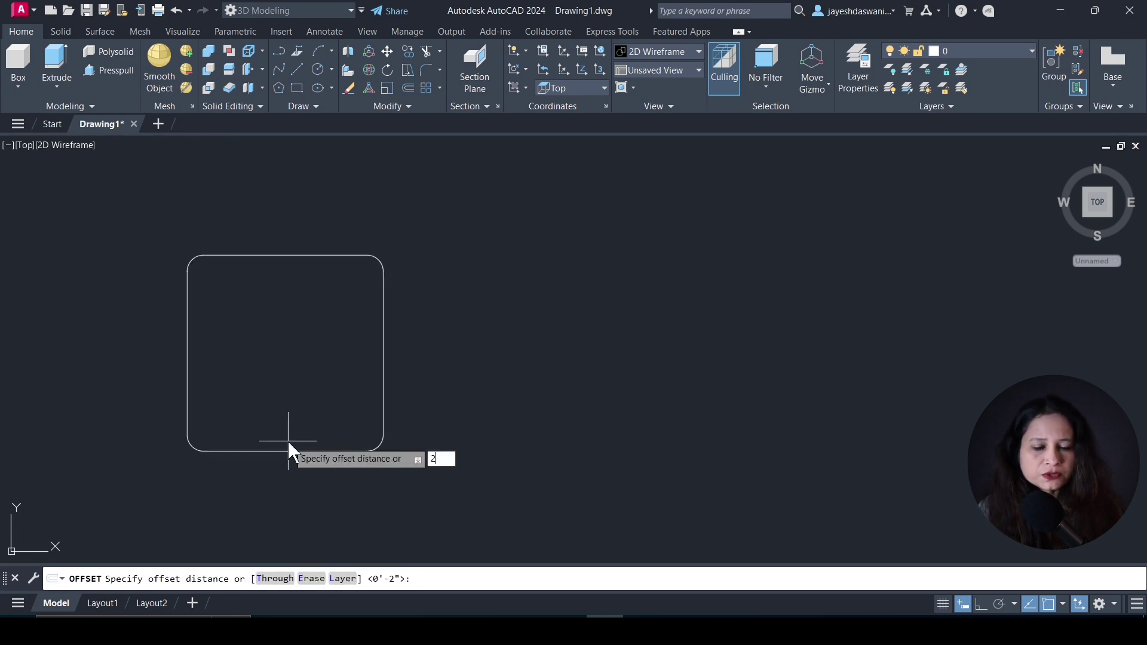
{"action": "key", "text": "Return"}
{"action": "left_click", "coordinate": [383, 305]}
{"action": "left_click", "coordinate": [418, 326]}
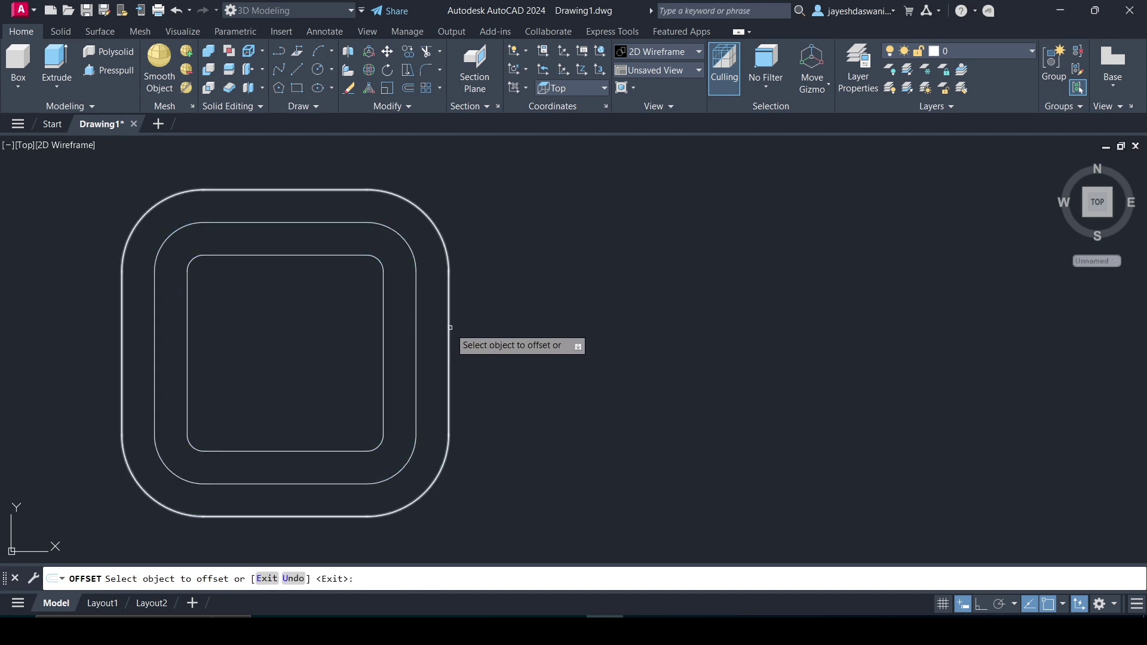
{"action": "left_click", "coordinate": [449, 327]}
{"action": "left_click", "coordinate": [472, 327]}
{"action": "left_click", "coordinate": [512, 327]}
{"action": "key", "text": "Return"}
{"action": "left_click", "coordinate": [25, 145]}
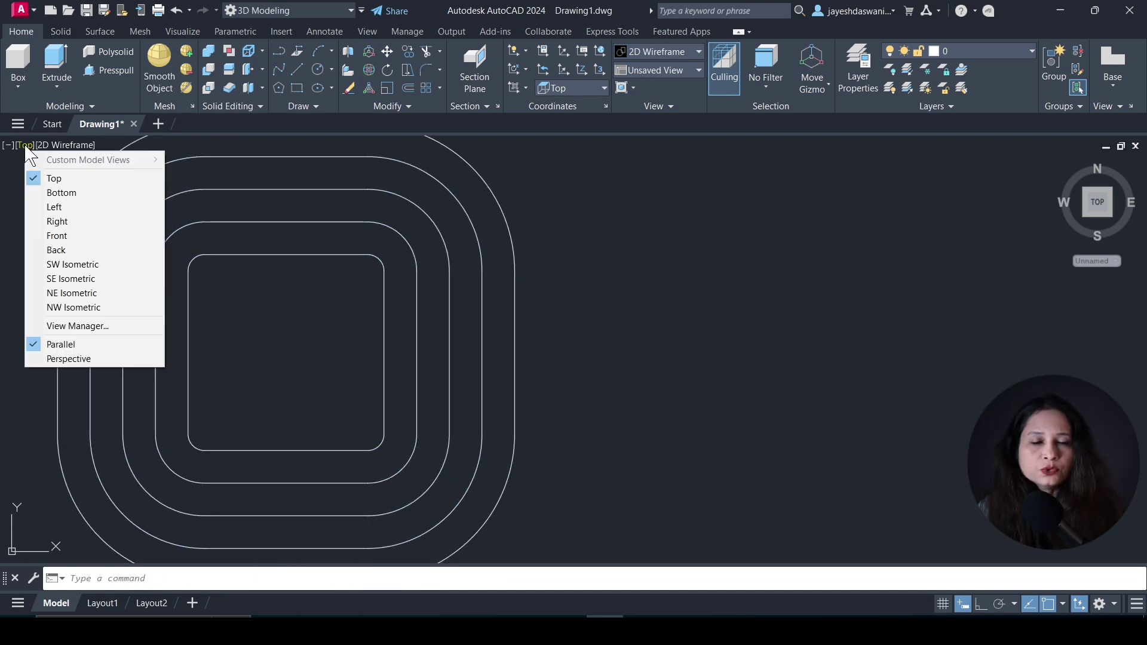
Switch to SE Isometric and copy the inner rounded square 1 inch straight up
{"action": "left_click", "coordinate": [78, 279]}
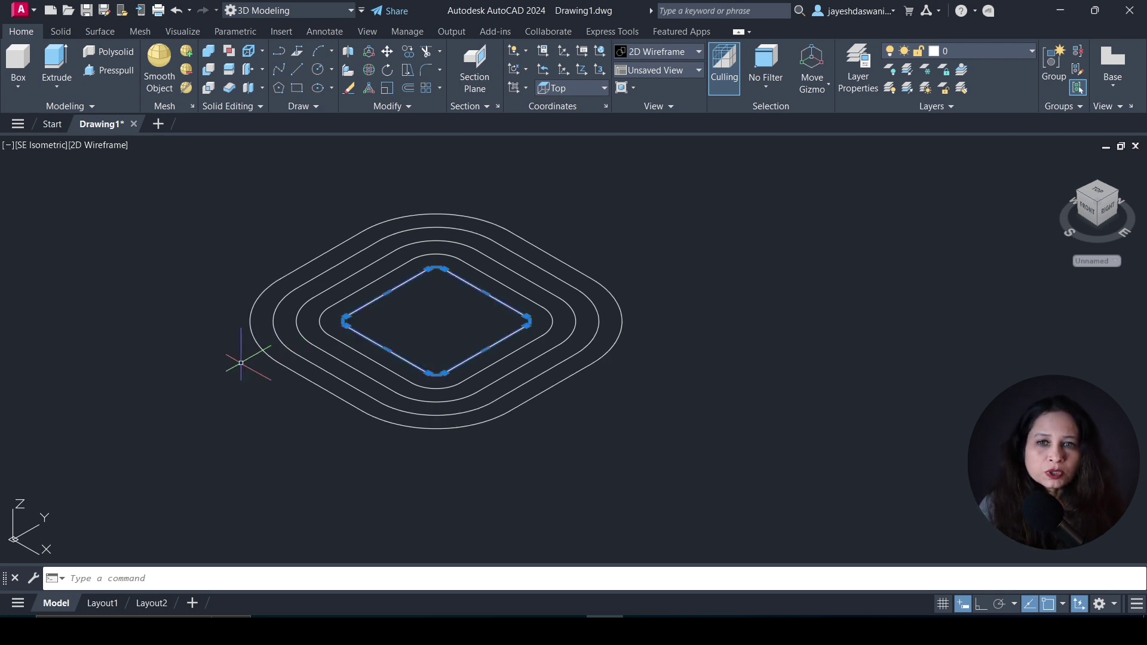
{"action": "type", "text": "co"}
{"action": "key", "text": "Return"}
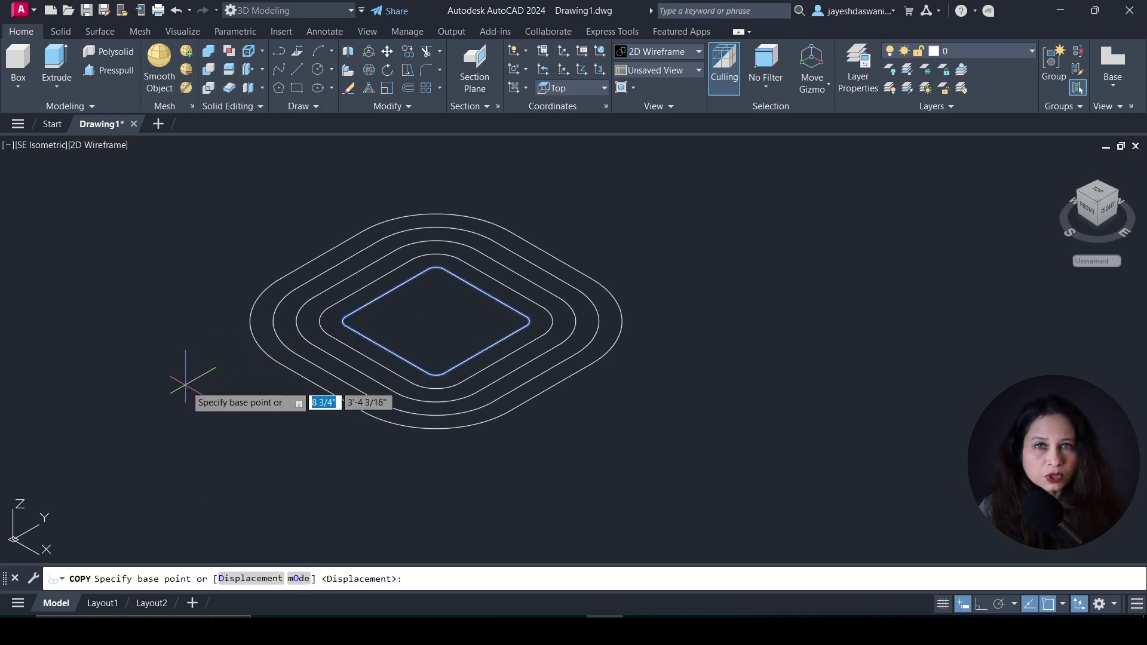
{"action": "left_click", "coordinate": [186, 384]}
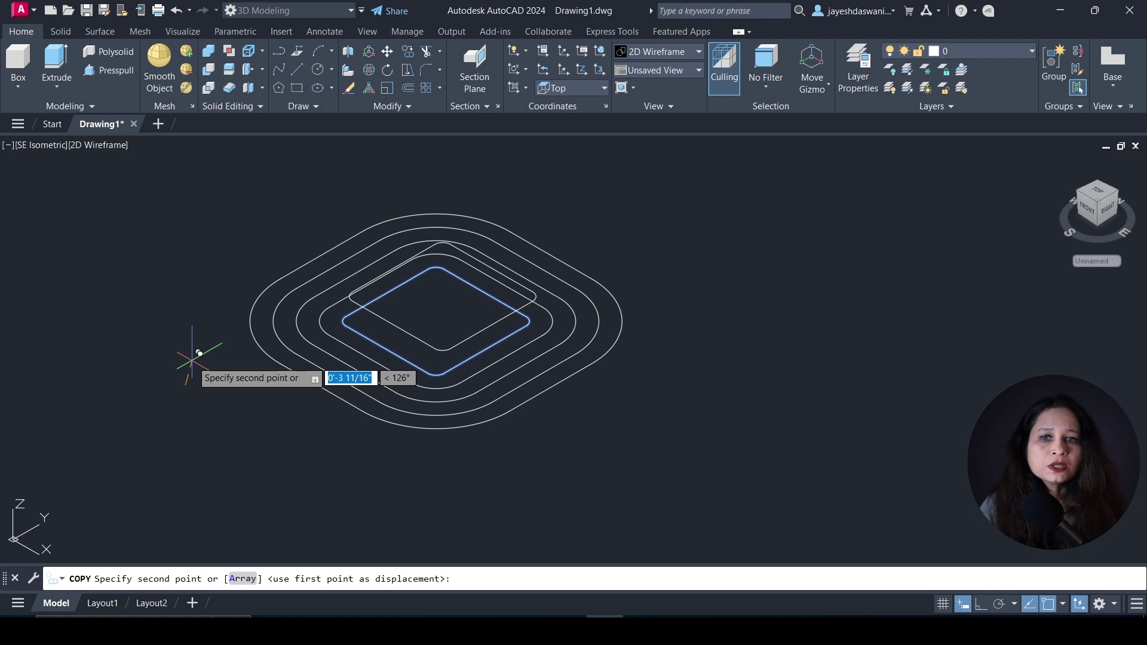
{"action": "key", "text": "F8"}
{"action": "type", "text": "1"}
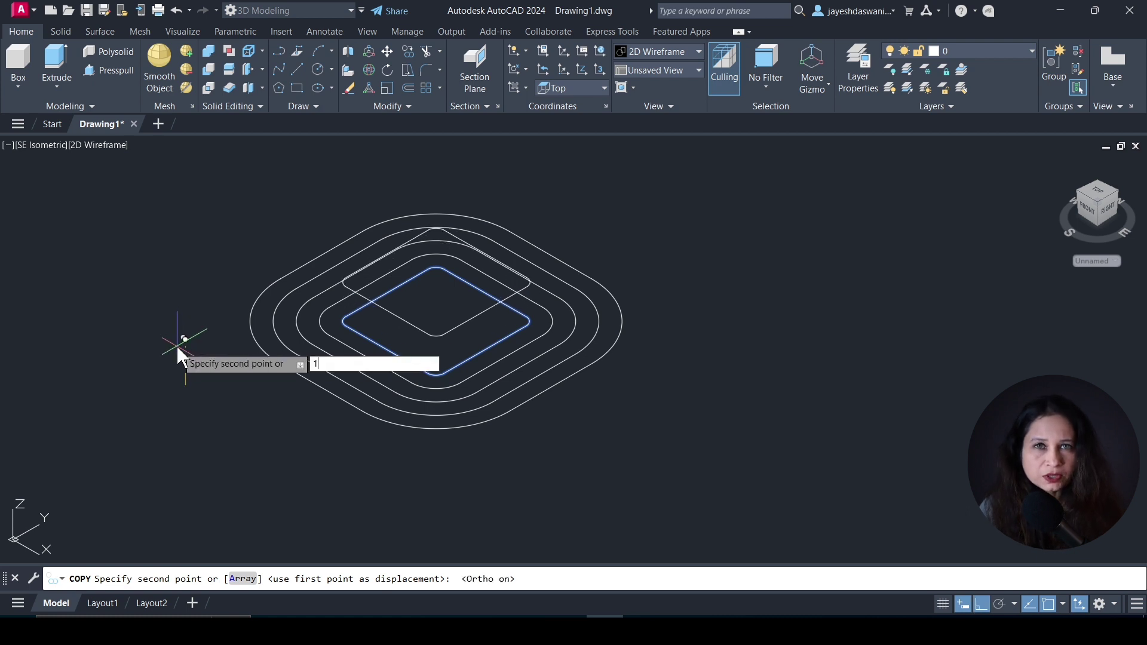
{"action": "key", "text": "Return"}
{"action": "key", "text": "Return"}
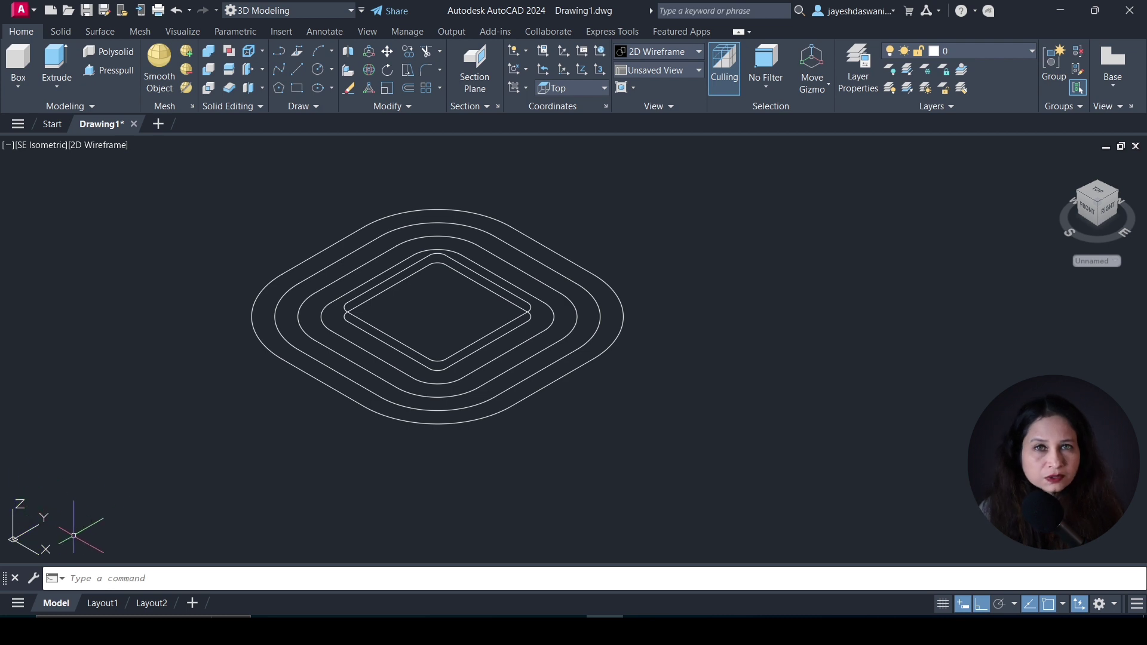
Align the UCS to Right, draw a 1 by 1 inch square profile, and select it
{"action": "left_click", "coordinate": [602, 88]}
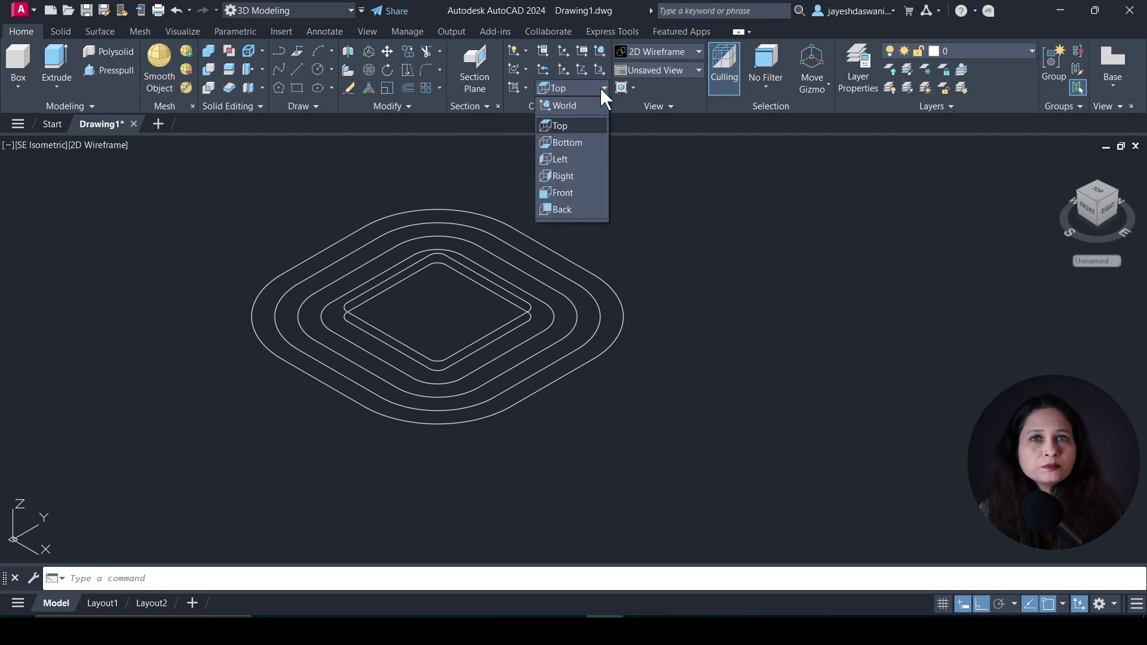
{"action": "left_click", "coordinate": [560, 176]}
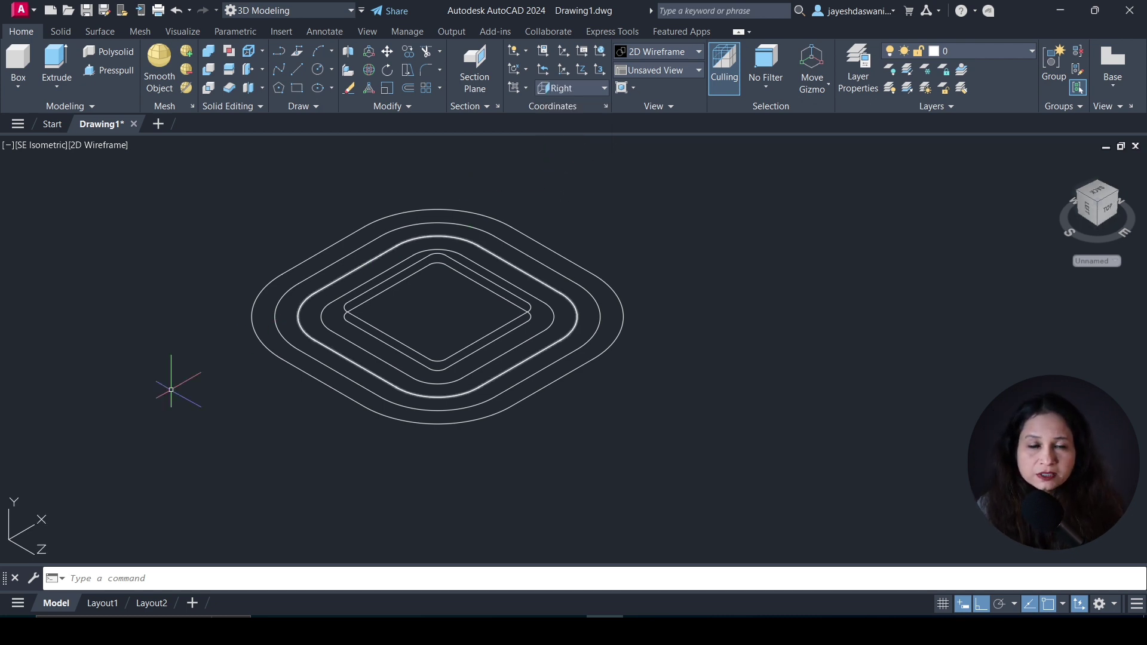
{"action": "left_click", "coordinate": [297, 88]}
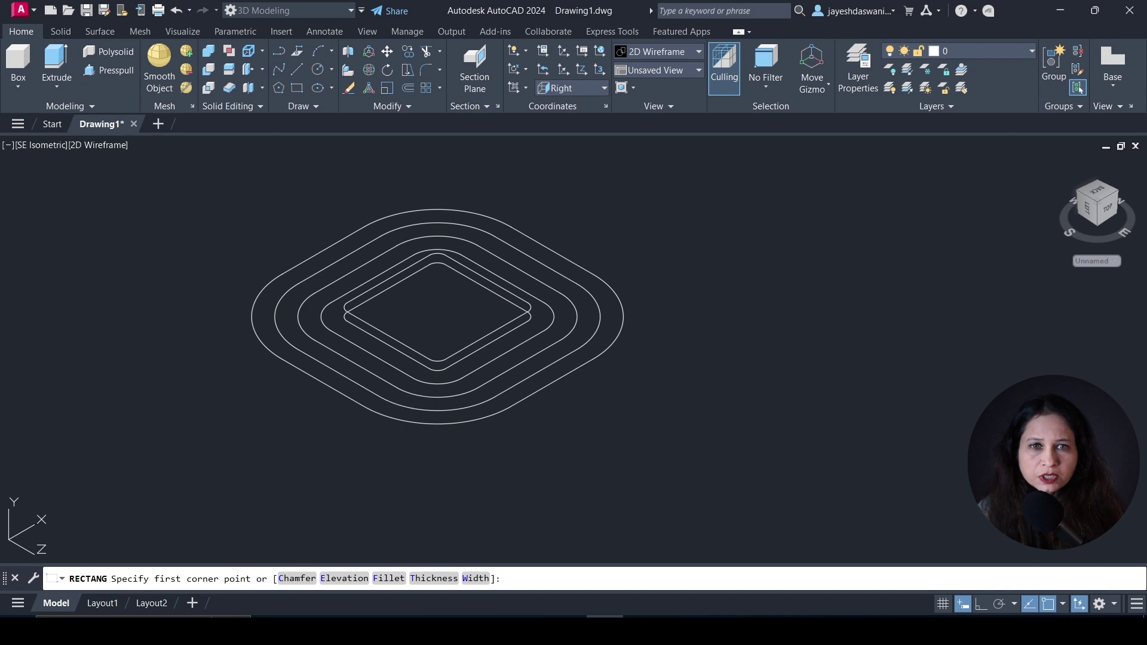
{"action": "left_click", "coordinate": [200, 385]}
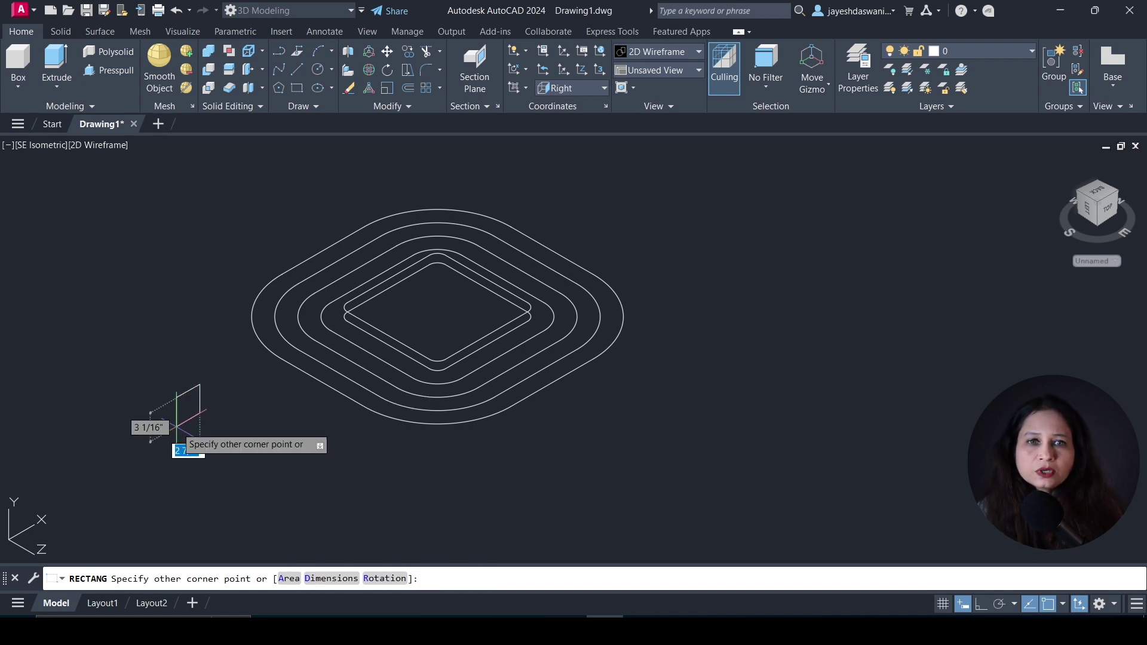
{"action": "right_click", "coordinate": [176, 428]}
{"action": "left_click", "coordinate": [230, 306]}
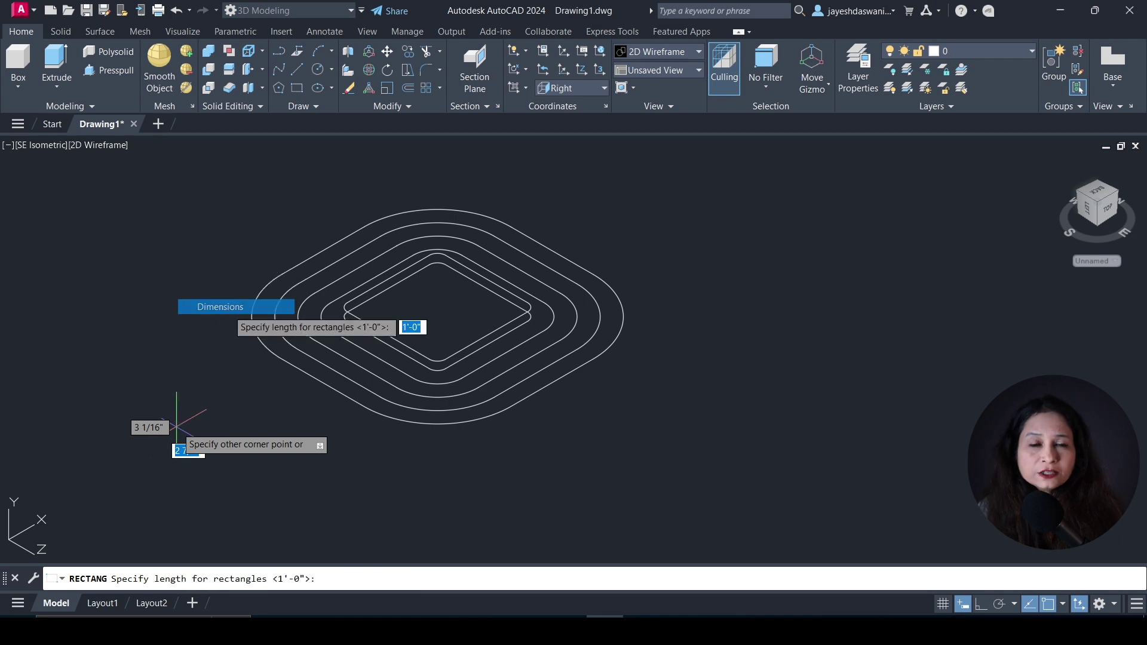
{"action": "type", "text": "1"}
{"action": "key", "text": "Return"}
{"action": "left_click", "coordinate": [204, 376]}
{"action": "scroll", "coordinate": [205, 376], "scroll_direction": "up", "scroll_amount": 2}
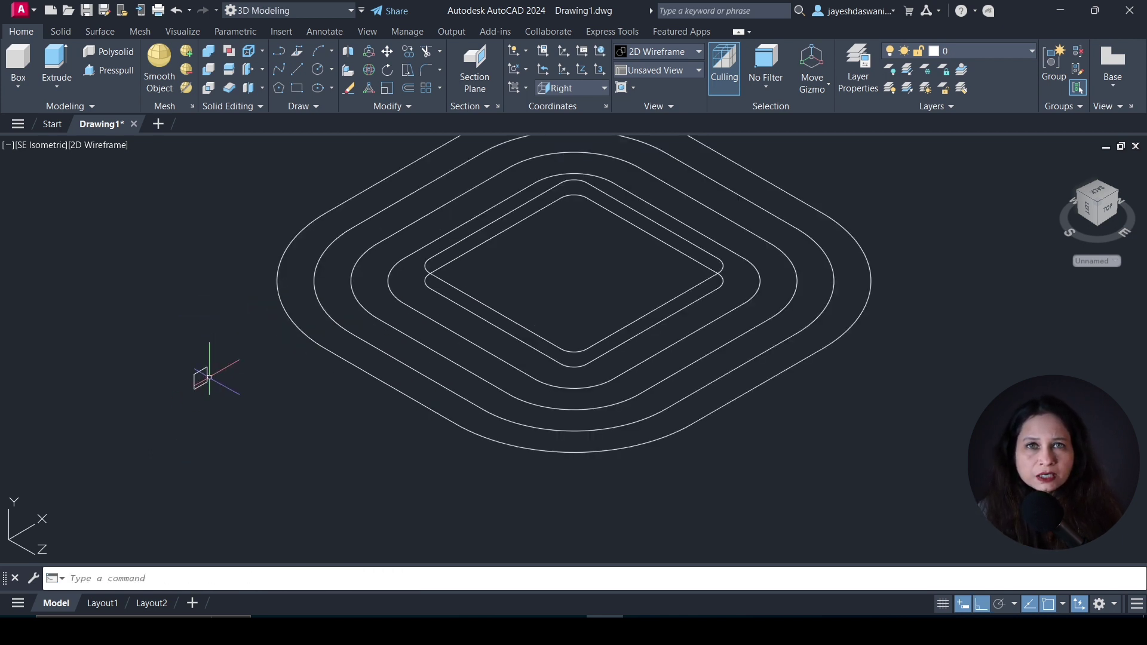
{"action": "left_click", "coordinate": [228, 354]}
{"action": "left_click", "coordinate": [143, 430]}
Copy the small square profile six times in a diagonal row beside the outlines
{"action": "type", "text": "o"}
{"action": "key", "text": "Return"}
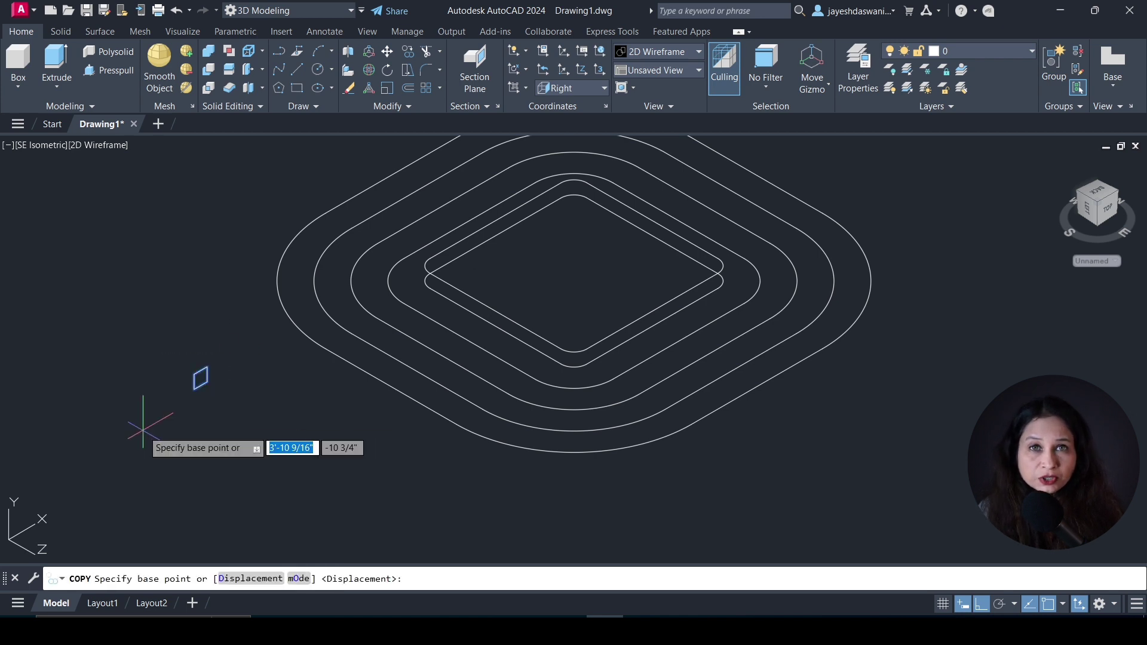
{"action": "left_click", "coordinate": [197, 385]}
{"action": "left_click", "coordinate": [237, 431]}
{"action": "left_click", "coordinate": [254, 443]}
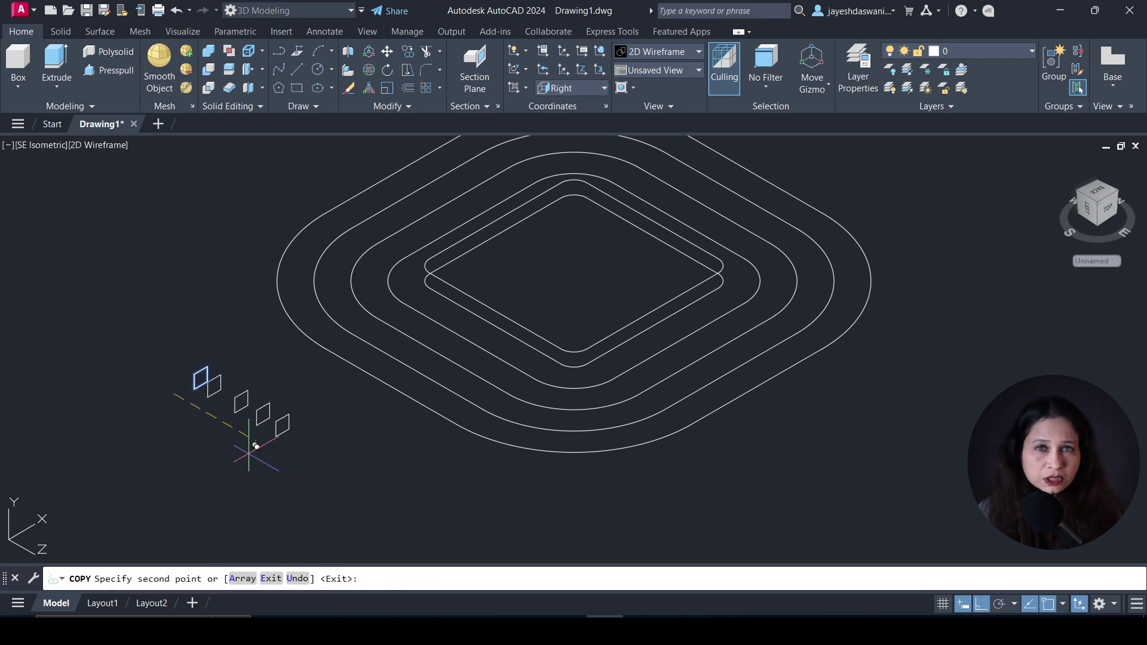
{"action": "left_click", "coordinate": [293, 468]}
{"action": "left_click", "coordinate": [307, 478]}
{"action": "left_click", "coordinate": [335, 497]}
{"action": "left_click", "coordinate": [362, 517]}
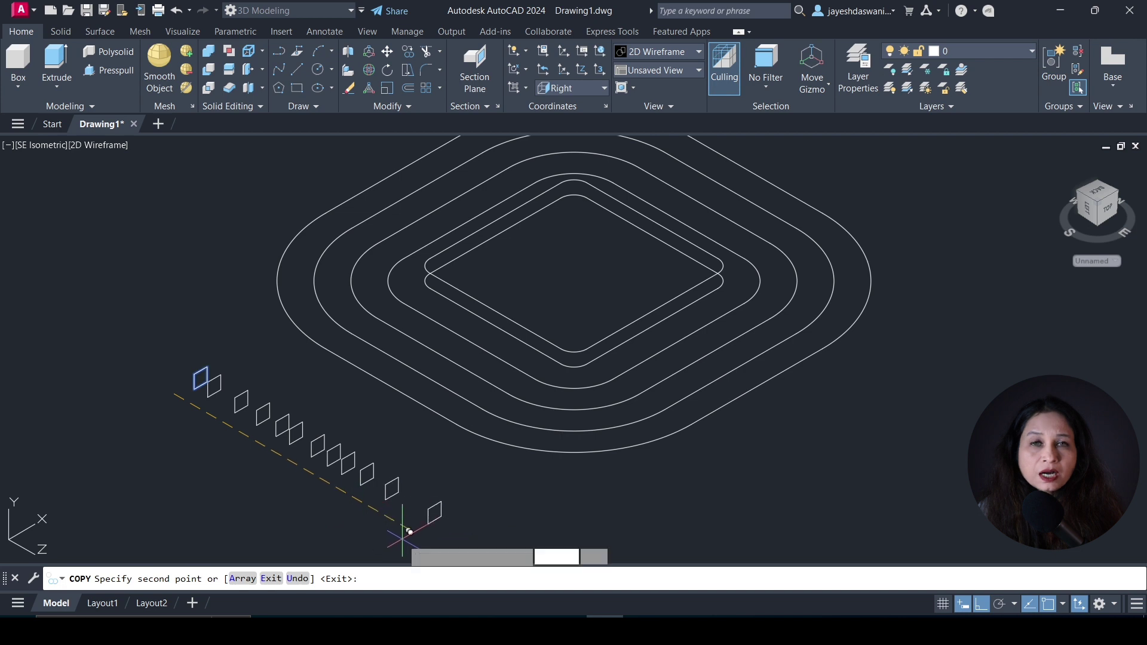
{"action": "key", "text": "Return"}
{"action": "scroll", "coordinate": [352, 512], "scroll_direction": "down", "scroll_amount": 1}
{"action": "scroll", "coordinate": [343, 513], "scroll_direction": "up", "scroll_amount": 1}
{"action": "mouse_move", "coordinate": [387, 474]}
{"action": "middle_mouse_down"}
{"action": "mouse_move", "coordinate": [286, 445]}
{"action": "mouse_move", "coordinate": [318, 466]}
{"action": "middle_mouse_up"}
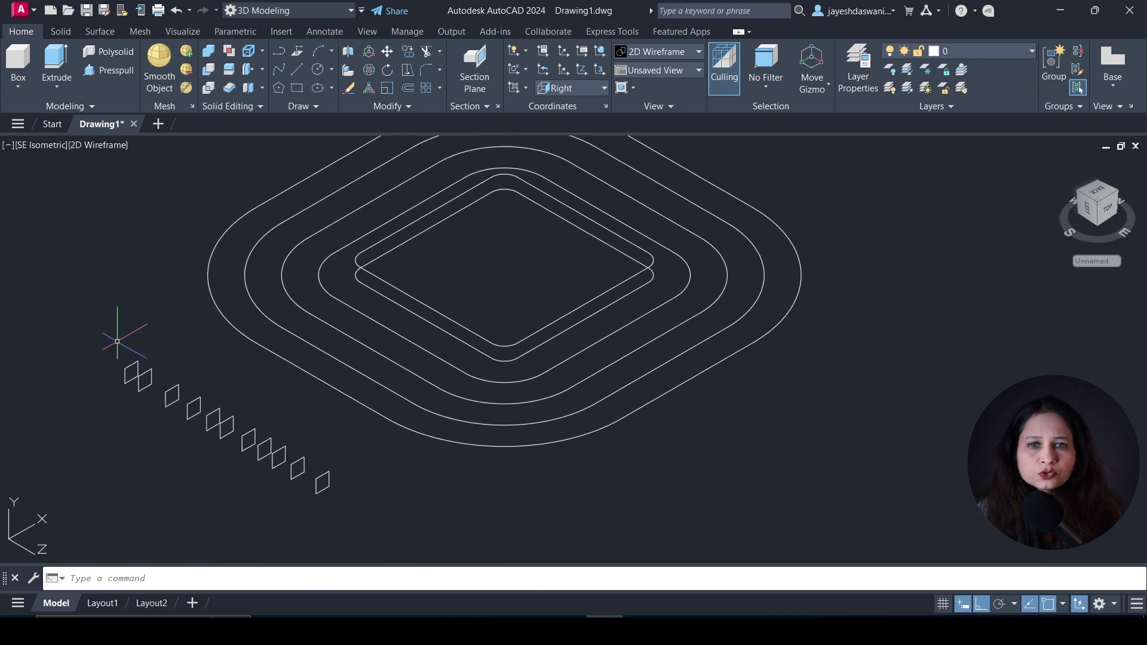
{"action": "left_click", "coordinate": [58, 89]}
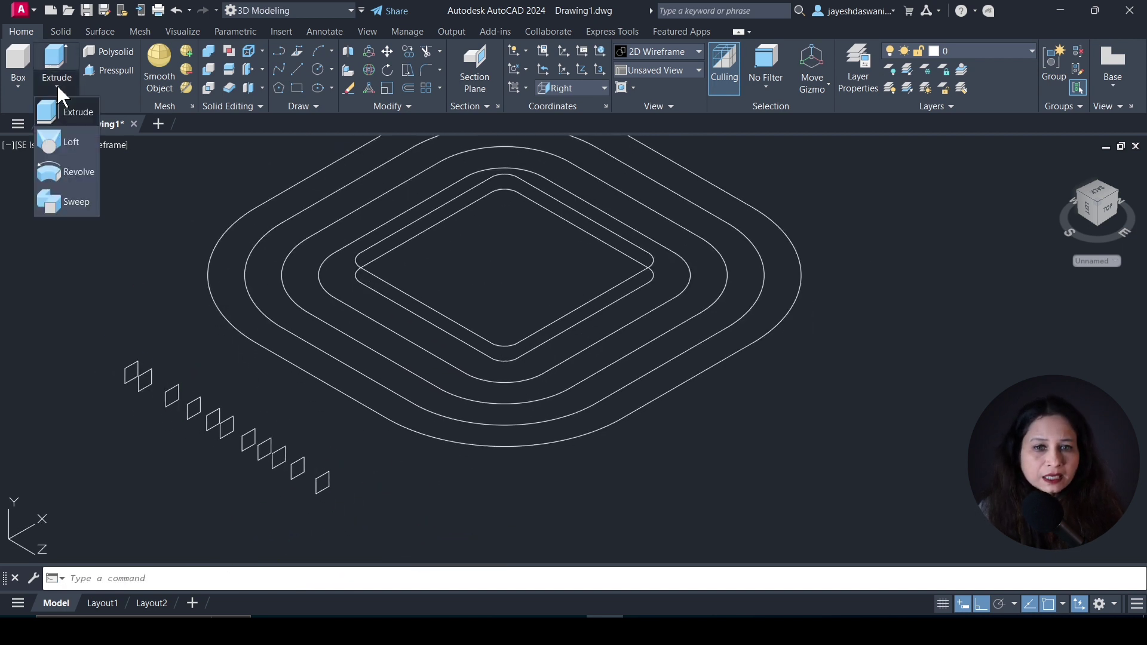
Sweep a square profile along the inner rounded rectangle and shade the model in Conceptual style
{"action": "left_click", "coordinate": [72, 209]}
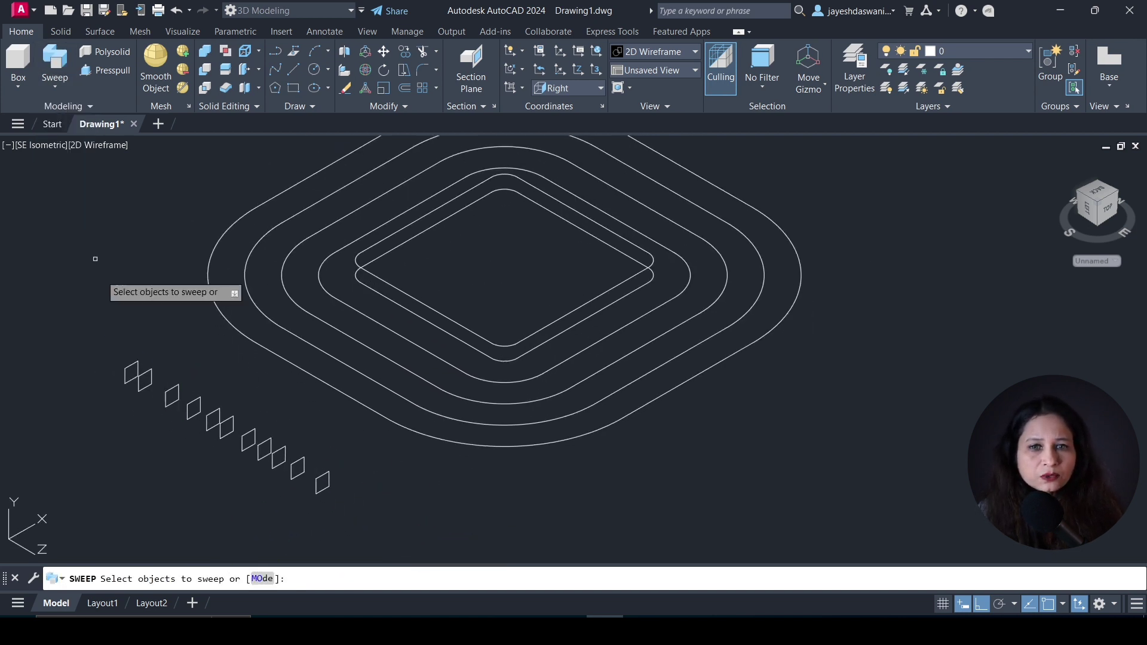
{"action": "left_click", "coordinate": [127, 368]}
{"action": "key", "text": "Return"}
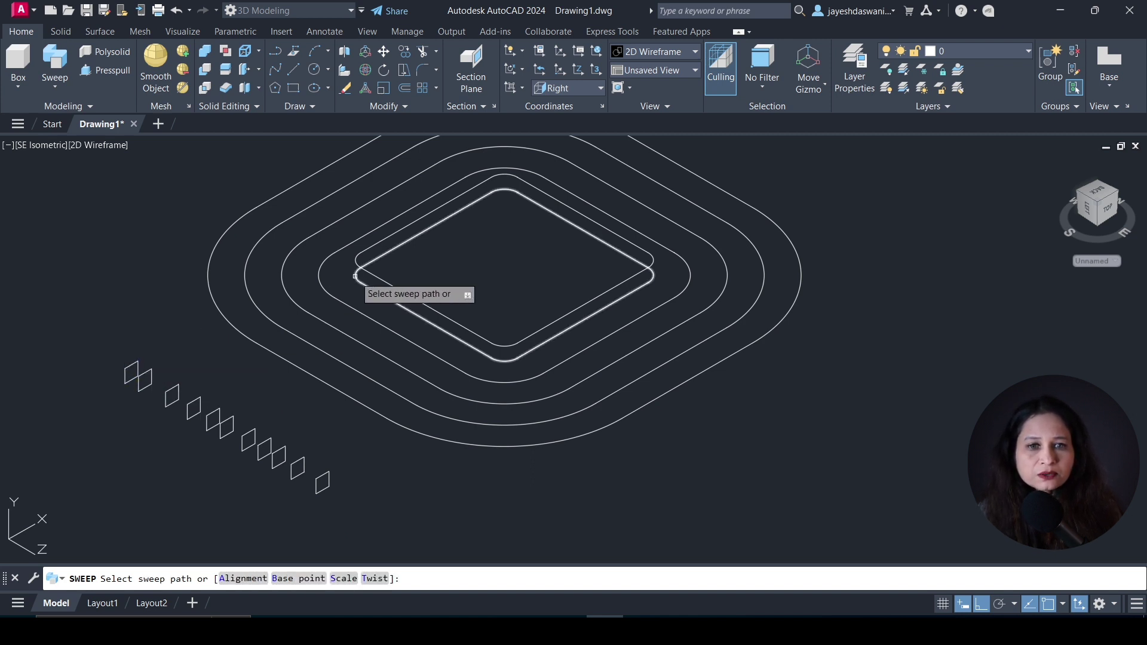
{"action": "left_click", "coordinate": [355, 276]}
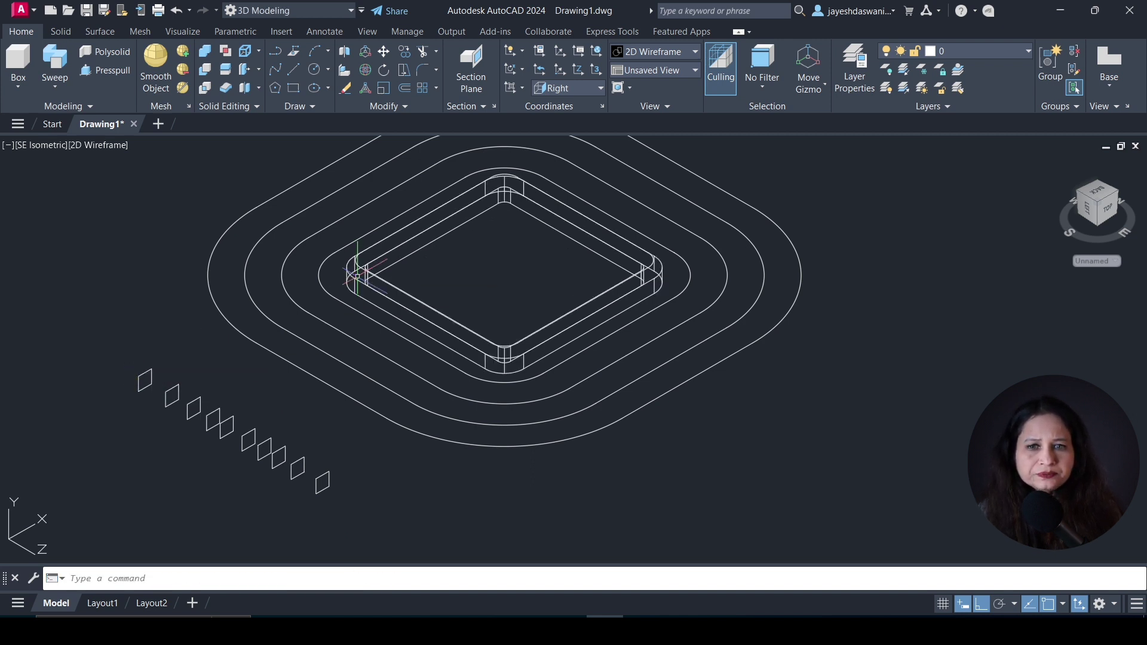
{"action": "left_click", "coordinate": [112, 151]}
{"action": "left_click", "coordinate": [144, 190]}
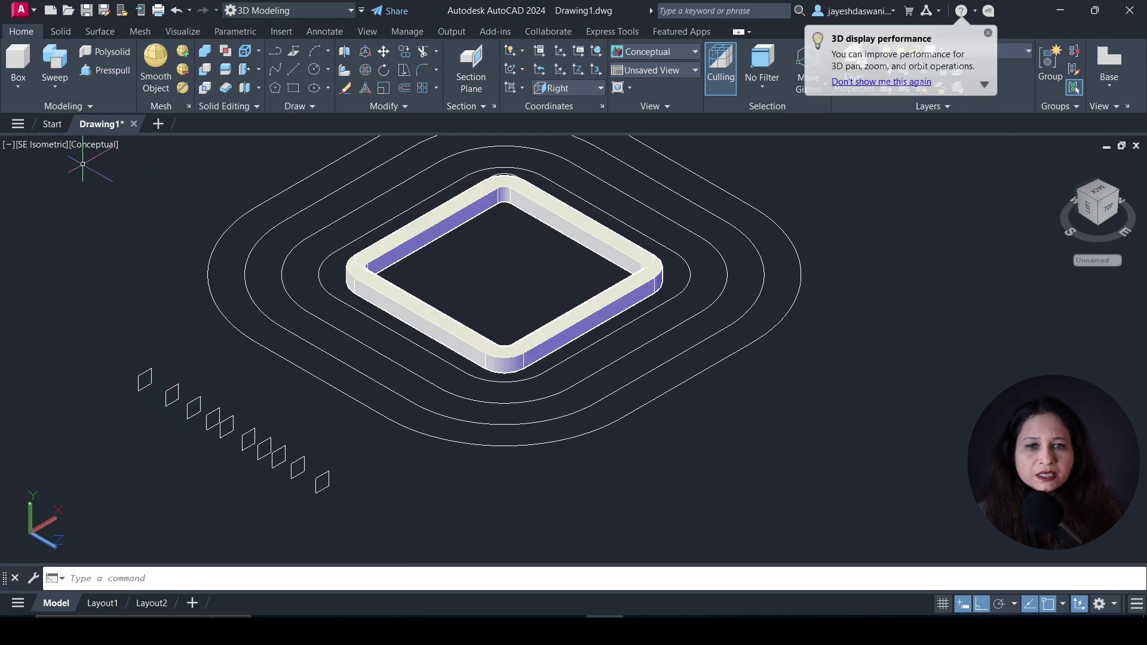
Sweep a second square profile along the inner contour as the upper ring
{"action": "left_click", "coordinate": [67, 75]}
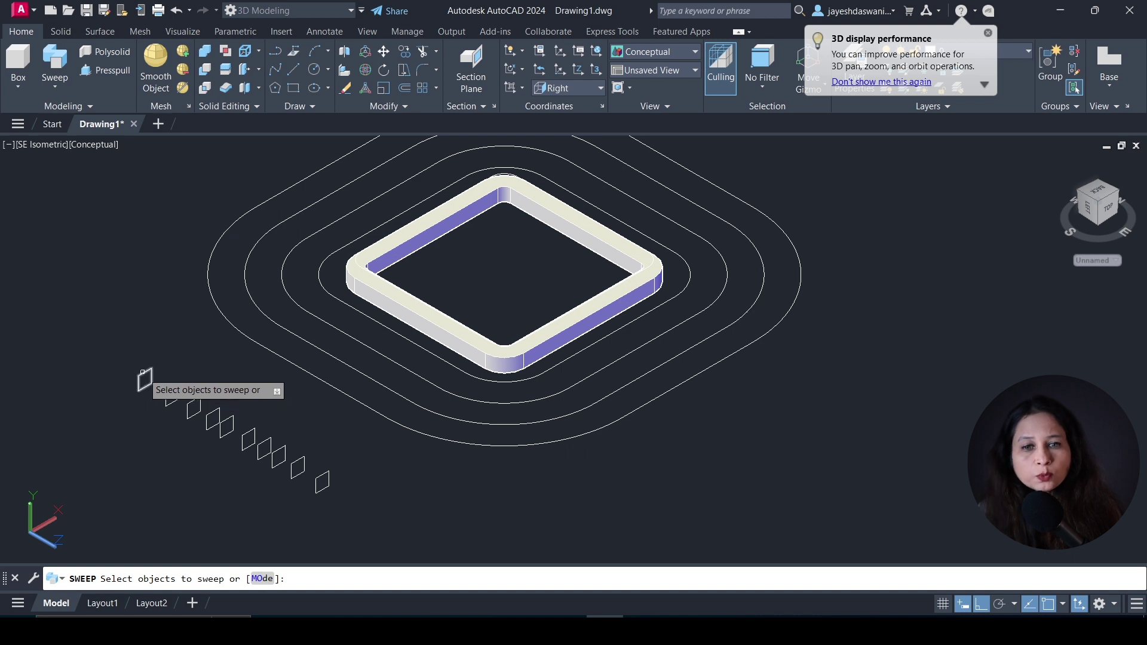
{"action": "left_click", "coordinate": [144, 378]}
{"action": "key", "text": "Return"}
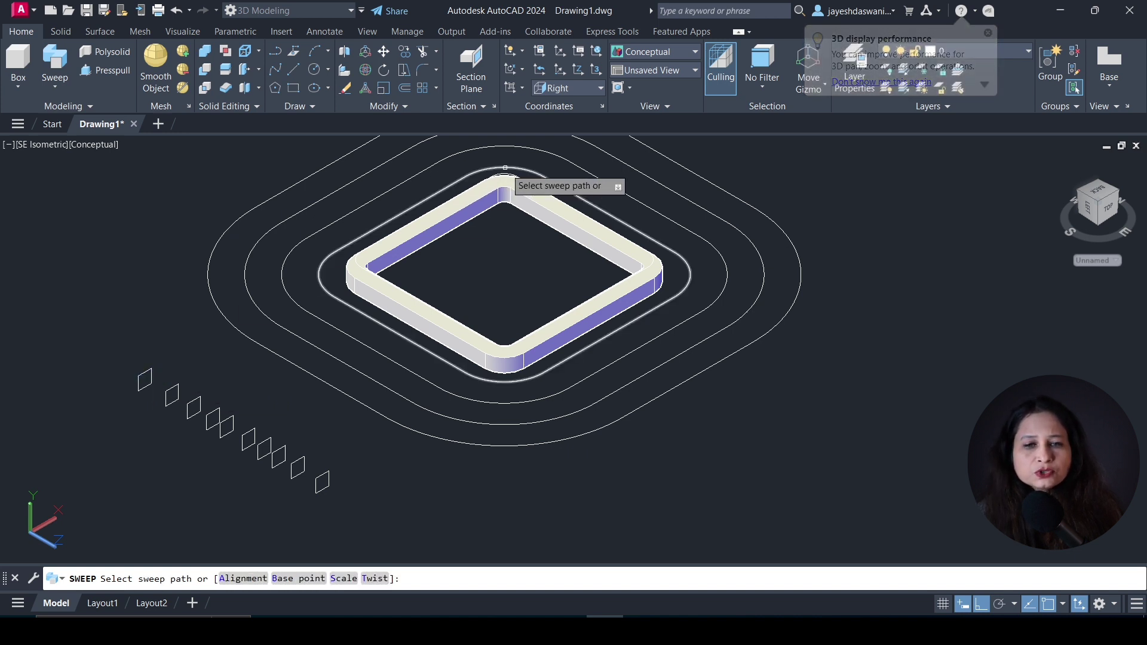
{"action": "left_click", "coordinate": [503, 174]}
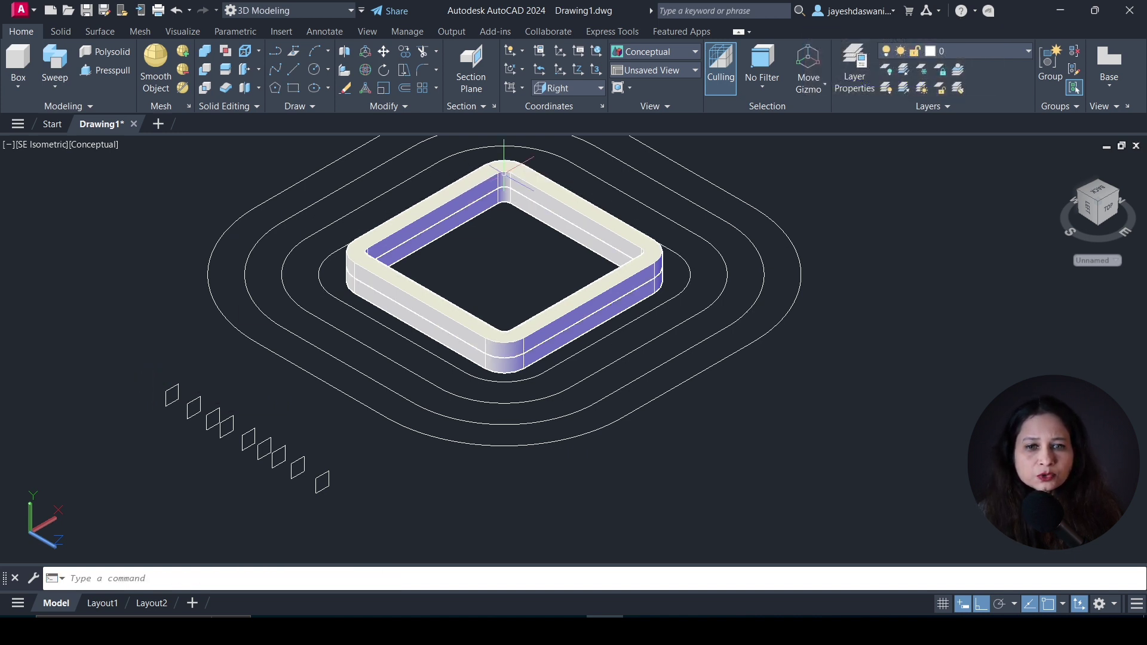
Rotate the upper ring 45° about the vertical Z axis through its centre
{"action": "left_click", "coordinate": [374, 279]}
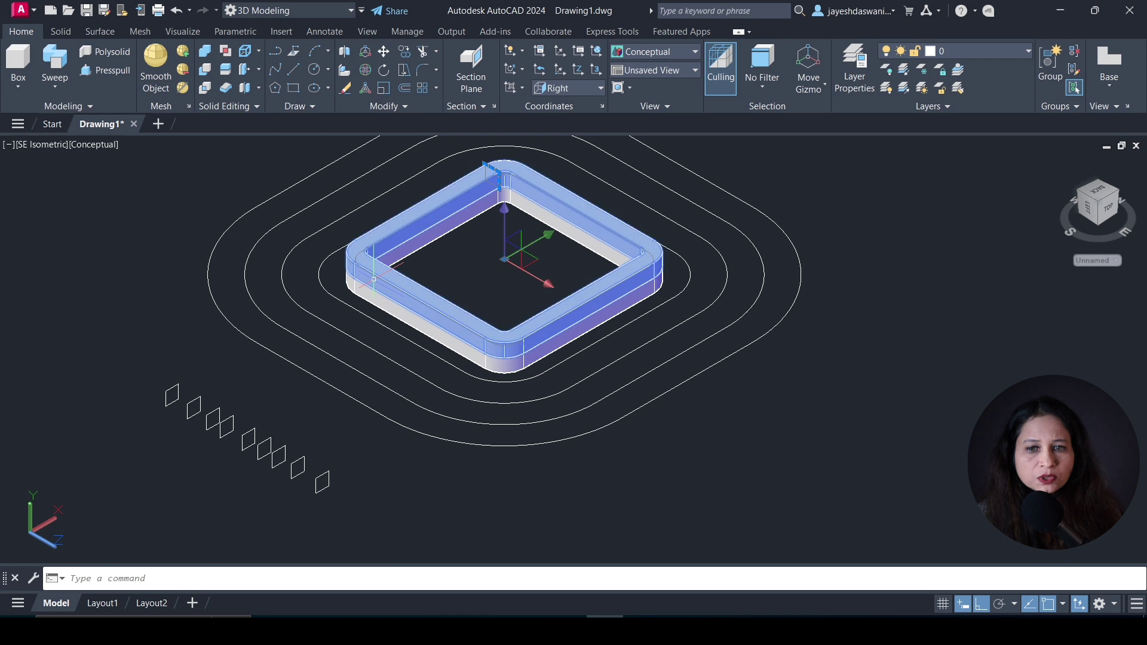
{"action": "left_click", "coordinate": [365, 70]}
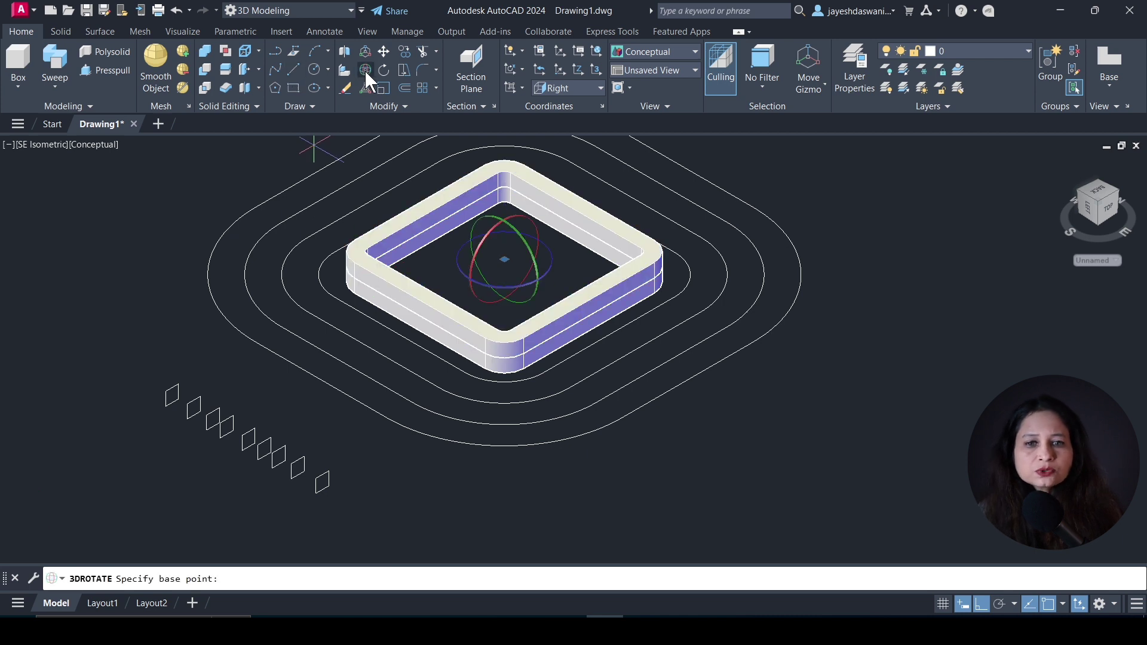
{"action": "left_click", "coordinate": [548, 267]}
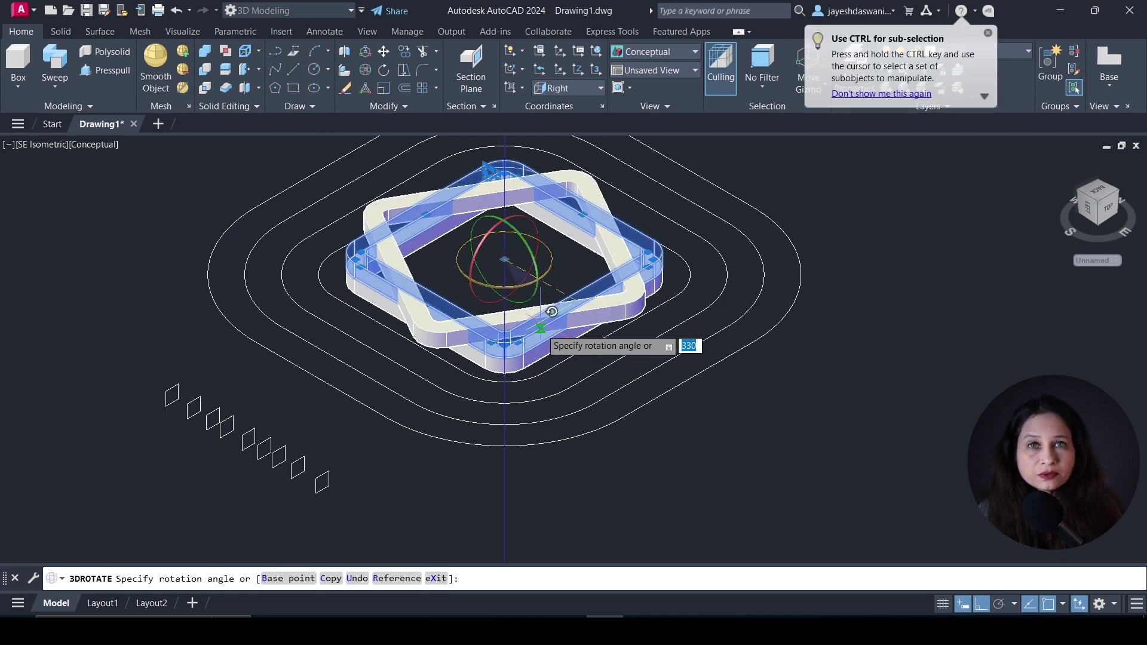
{"action": "left_click", "coordinate": [450, 518]}
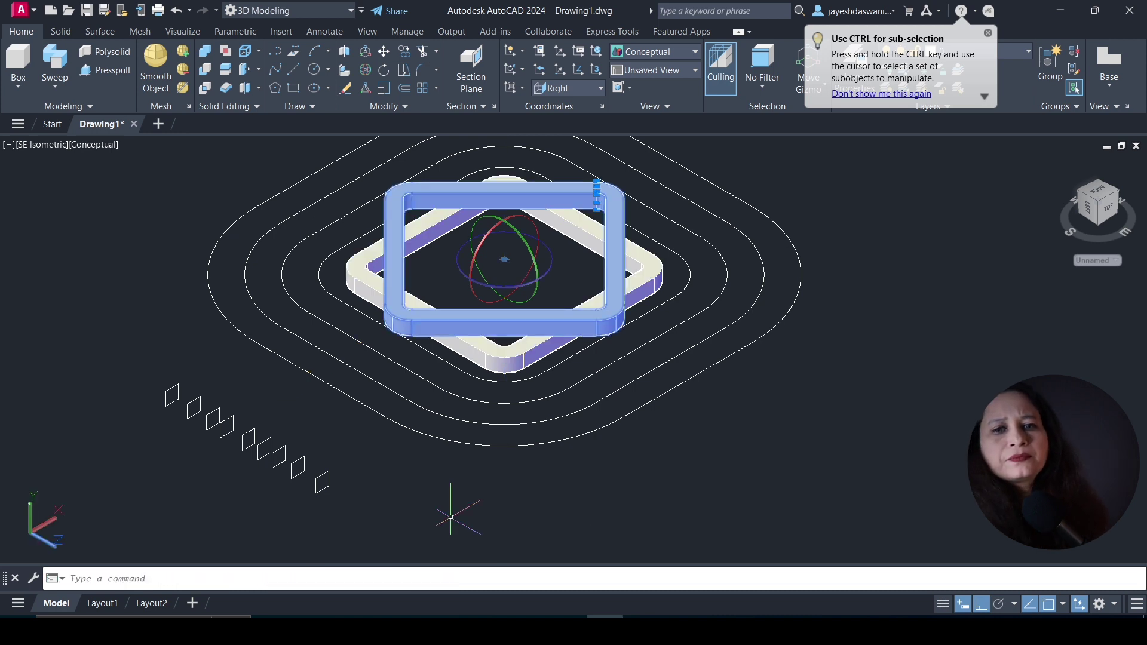
{"action": "key", "text": "Escape"}
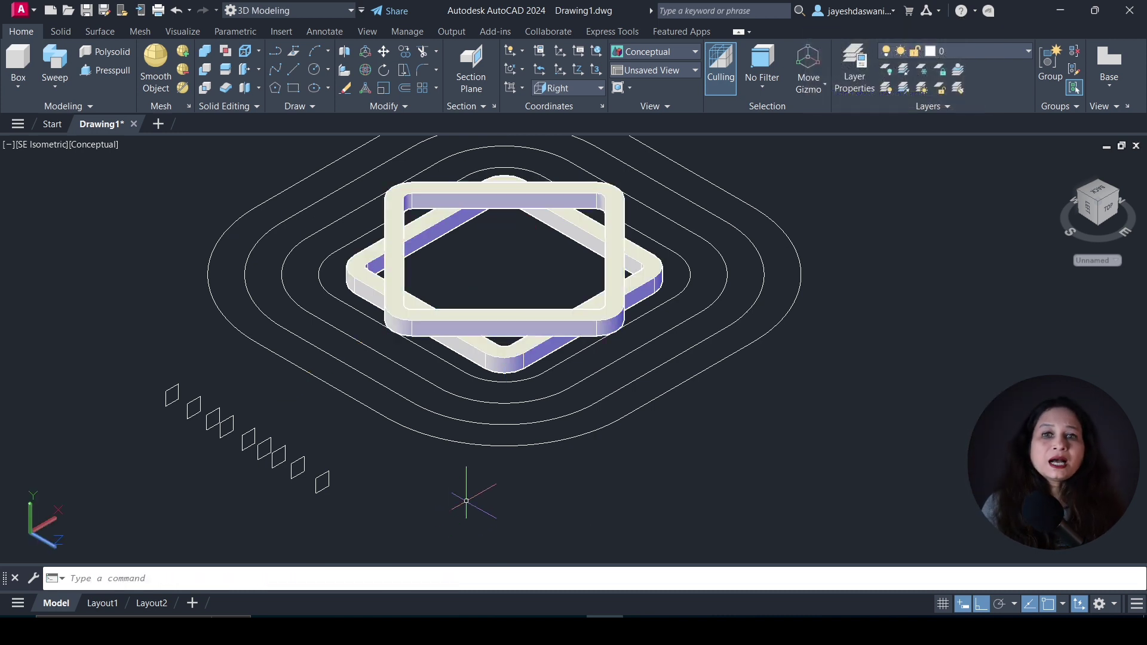
Move the inner rounded contour up by 2 units
{"action": "left_click", "coordinate": [320, 291]}
{"action": "type", "text": "M"}
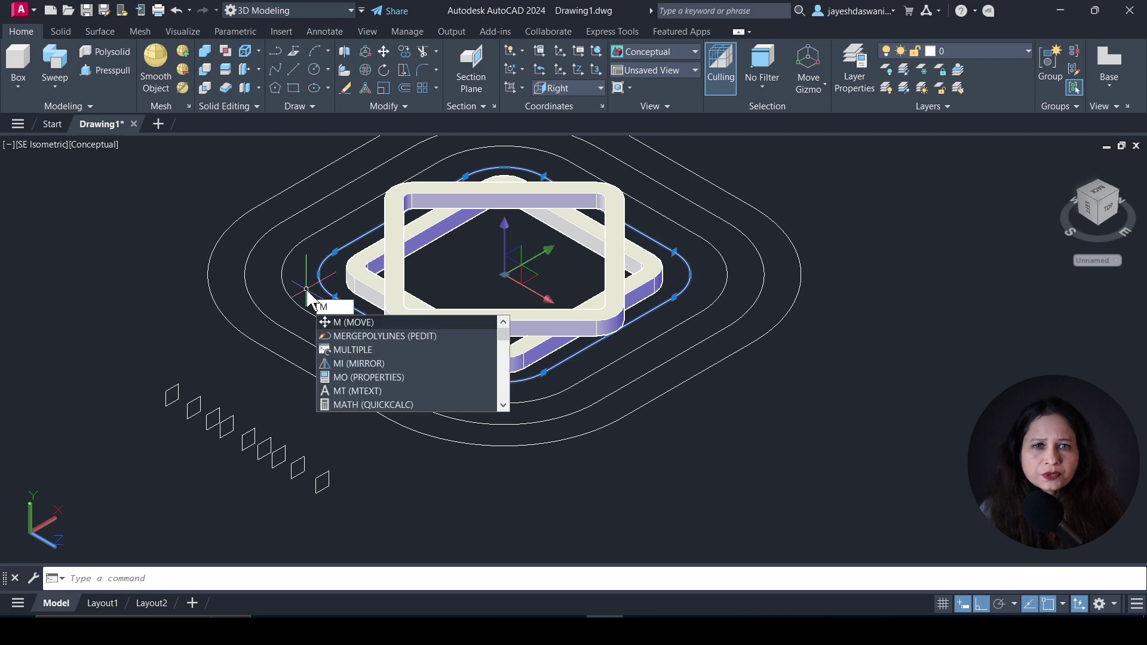
{"action": "key", "text": "Return"}
{"action": "left_click", "coordinate": [154, 344]}
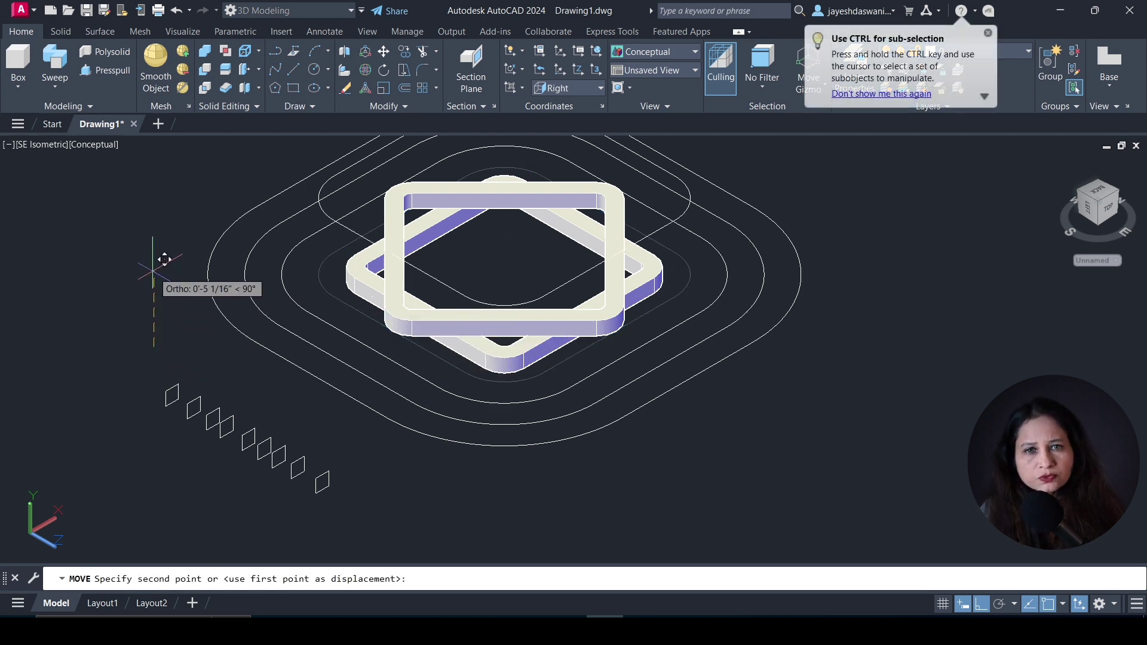
{"action": "type", "text": "2"}
{"action": "key", "text": "Return"}
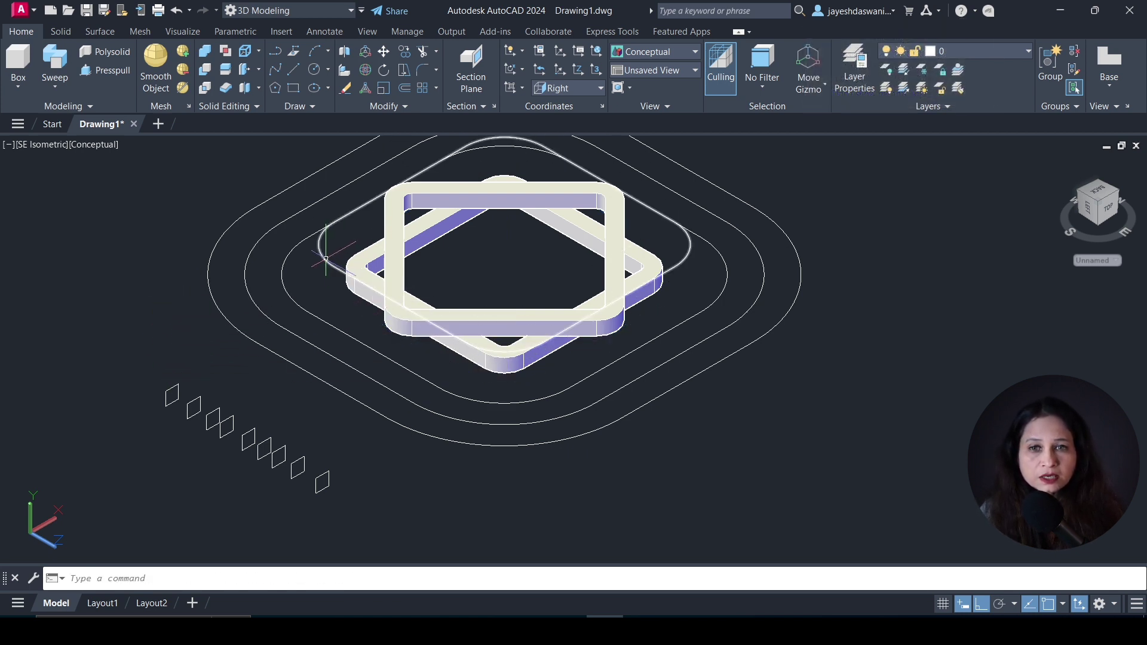
Copy the inner contour 2 units above itself
{"action": "left_click", "coordinate": [320, 246]}
{"action": "type", "text": "co"}
{"action": "key", "text": "Return"}
{"action": "left_click", "coordinate": [119, 335]}
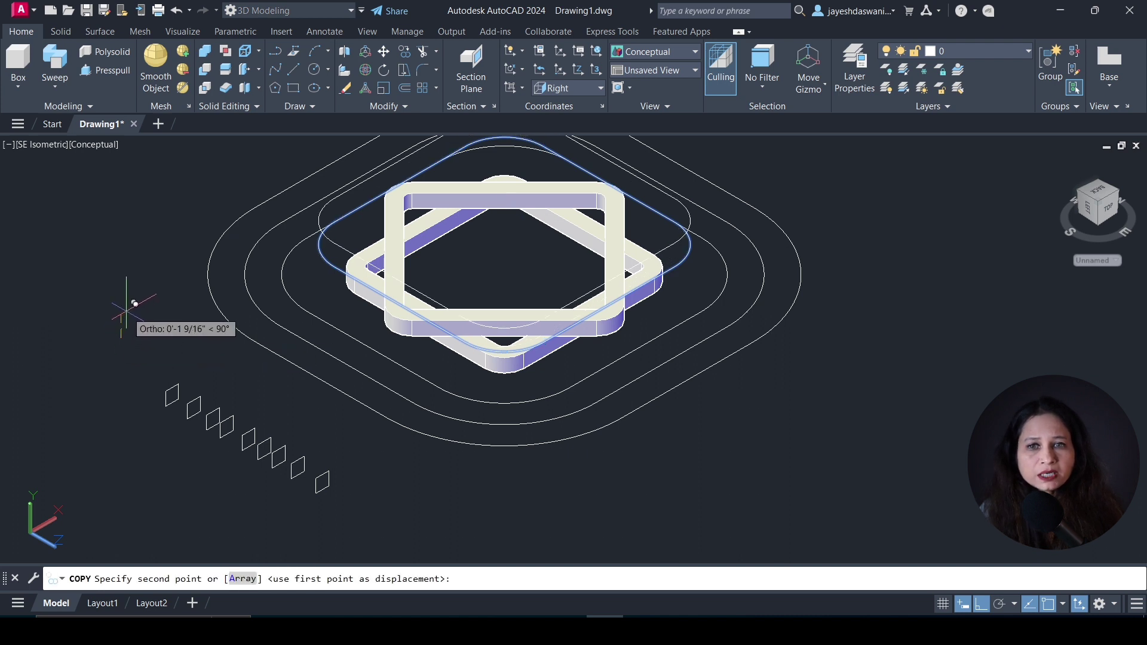
{"action": "type", "text": "2"}
{"action": "key", "text": "Return"}
Sweep a square profile along the contour to create the next ring
{"action": "key", "text": "Return"}
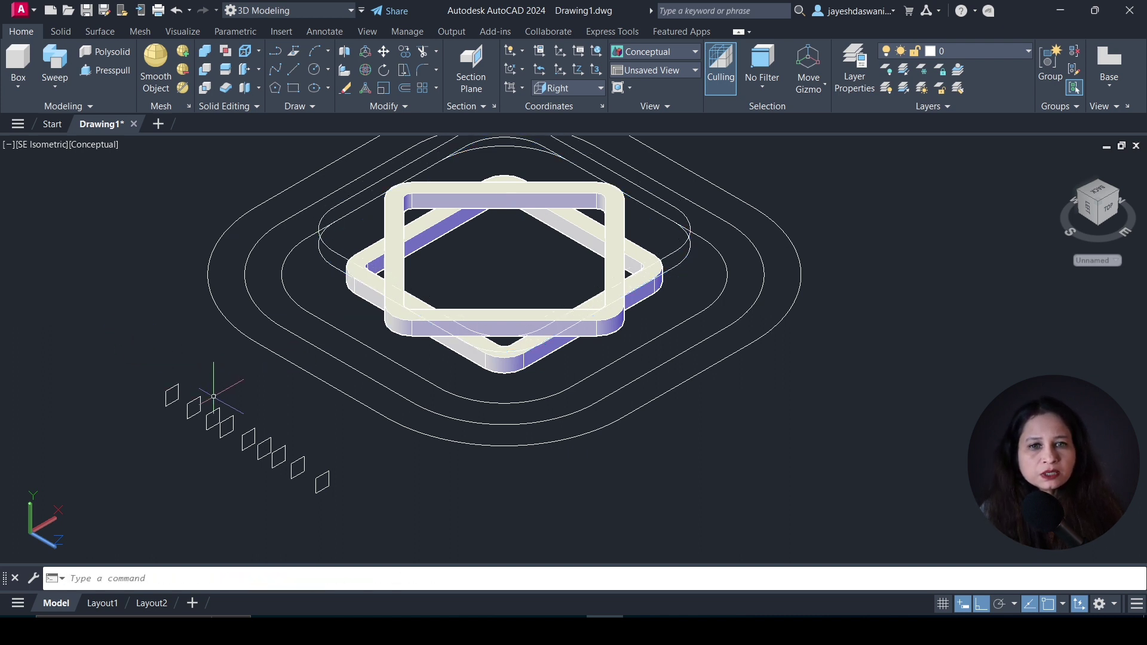
{"action": "left_click", "coordinate": [60, 69]}
{"action": "left_click", "coordinate": [171, 395]}
{"action": "key", "text": "Return"}
{"action": "left_click", "coordinate": [341, 267]}
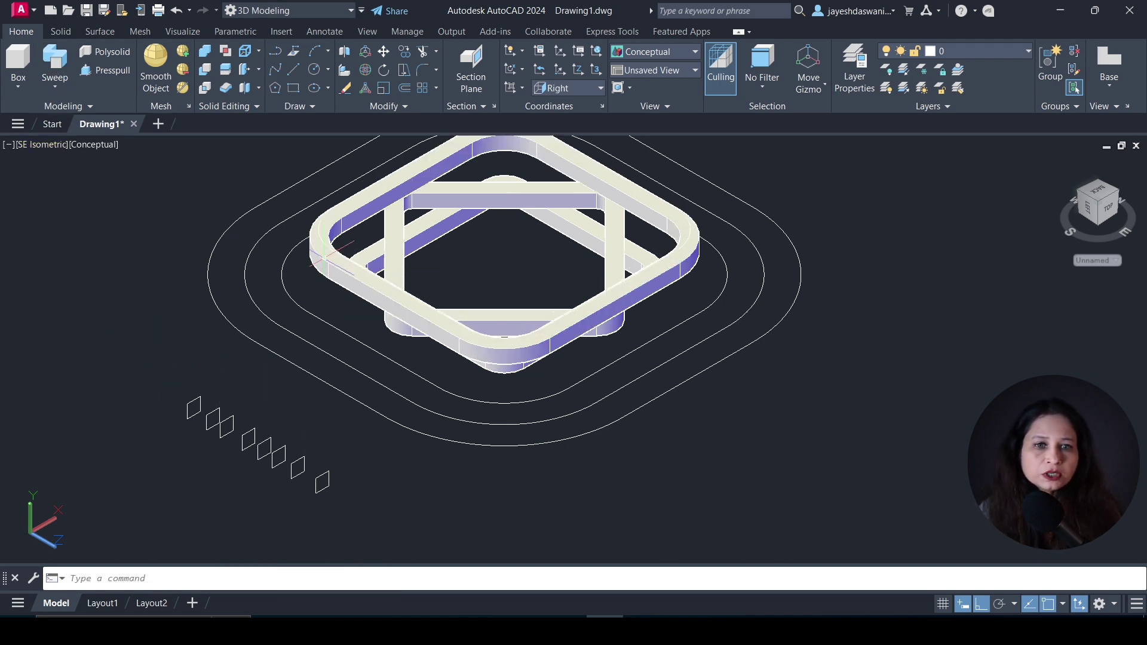
{"action": "scroll", "coordinate": [353, 472], "scroll_direction": "down", "scroll_amount": 3}
{"action": "middle_click_drag", "start_coordinate": [326, 400], "coordinate": [354, 380], "text": "shift"}
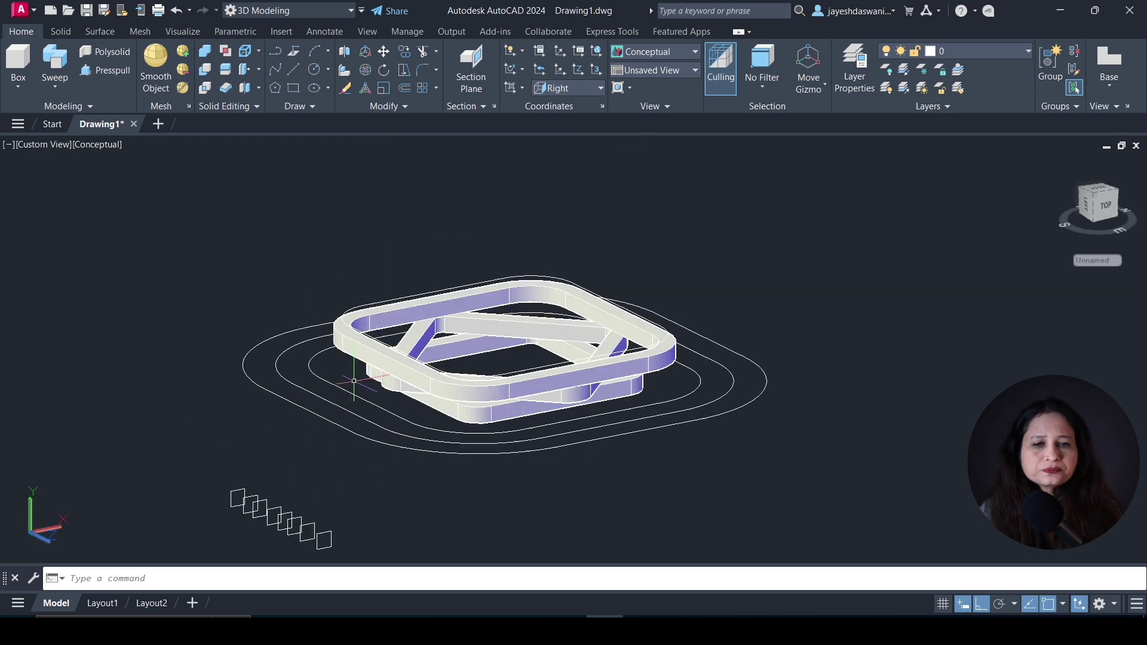
Sweep another square profile along the top contour
{"action": "left_click", "coordinate": [58, 69]}
{"action": "left_click", "coordinate": [241, 498]}
{"action": "key", "text": "Return"}
{"action": "left_click", "coordinate": [498, 276]}
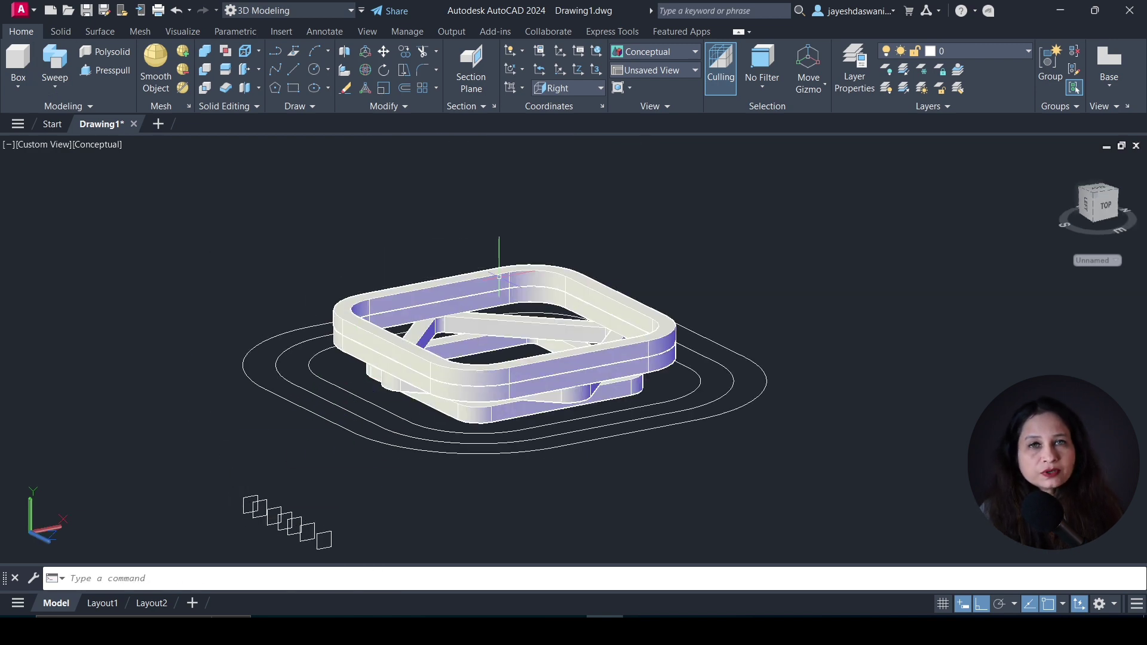
{"action": "middle_click_drag", "start_coordinate": [498, 276], "coordinate": [383, 299], "text": "shift"}
Rotate the new ring 45° about its vertical centre axis
{"action": "left_click", "coordinate": [365, 69]}
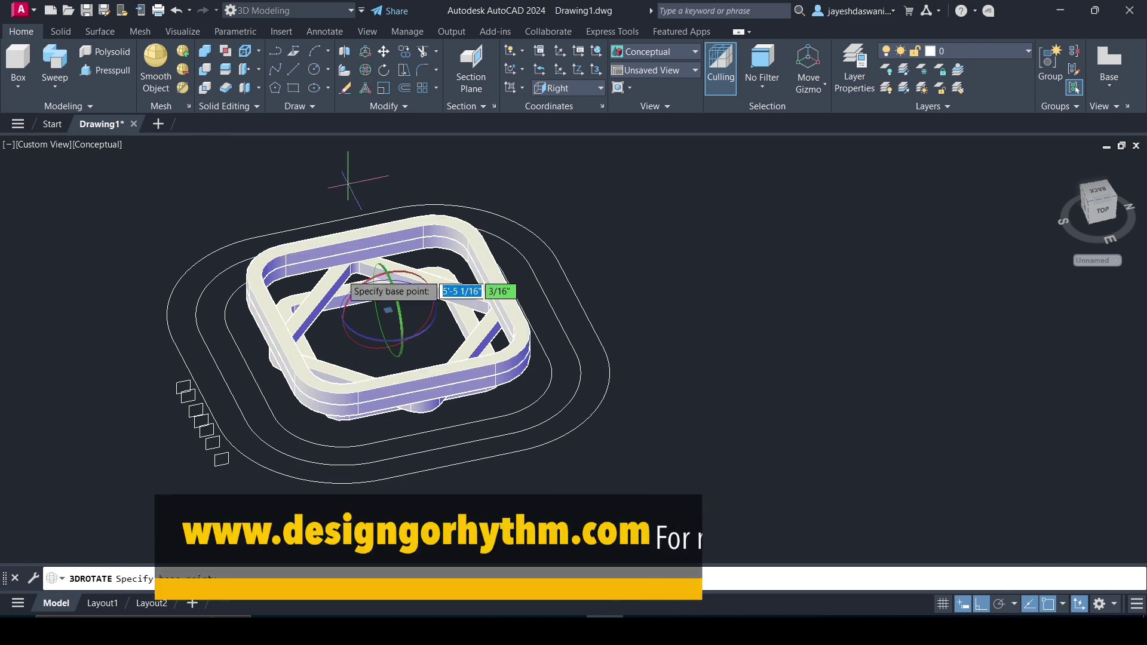
{"action": "left_click", "coordinate": [388, 309]}
{"action": "left_click", "coordinate": [376, 338]}
{"action": "key", "text": "Return"}
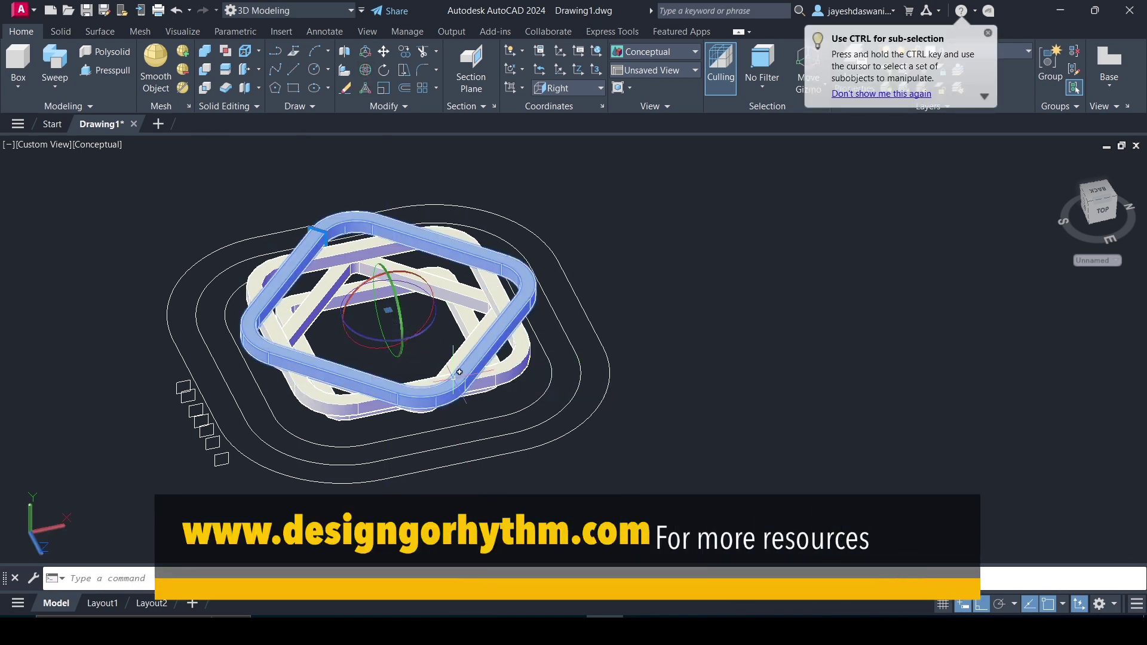
Move the inner path contour upward and copy it above
{"action": "type", "text": "m"}
{"action": "key", "text": "Return"}
{"action": "left_click", "coordinate": [213, 322]}
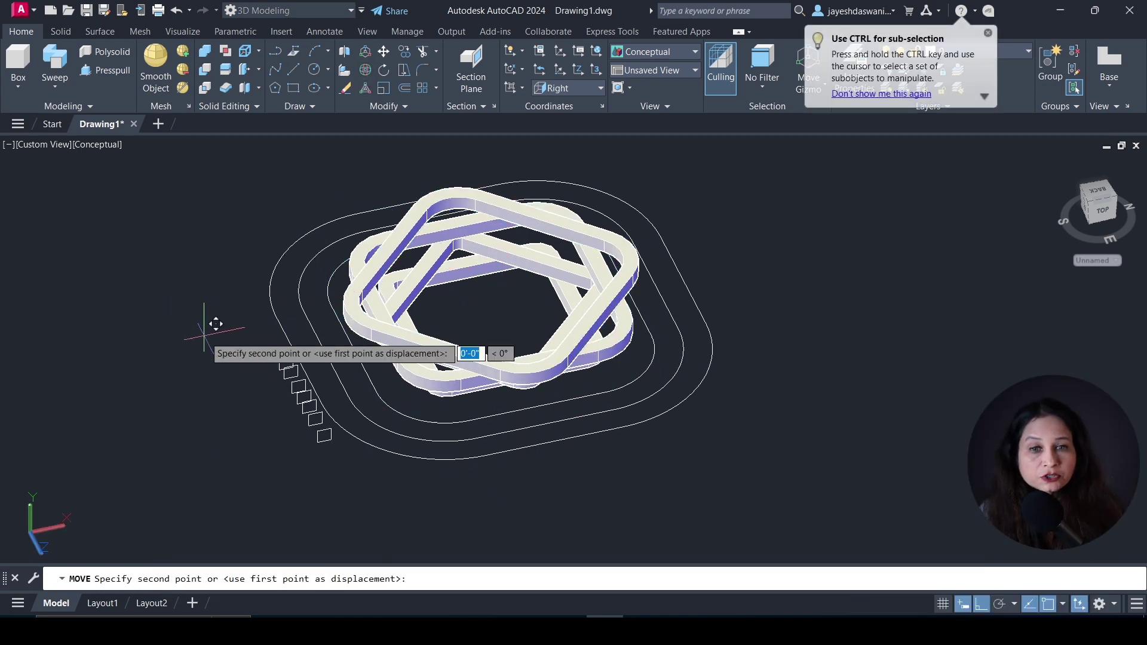
{"action": "left_click", "coordinate": [205, 266]}
{"action": "type", "text": "co"}
{"action": "key", "text": "Return"}
{"action": "left_click", "coordinate": [204, 308]}
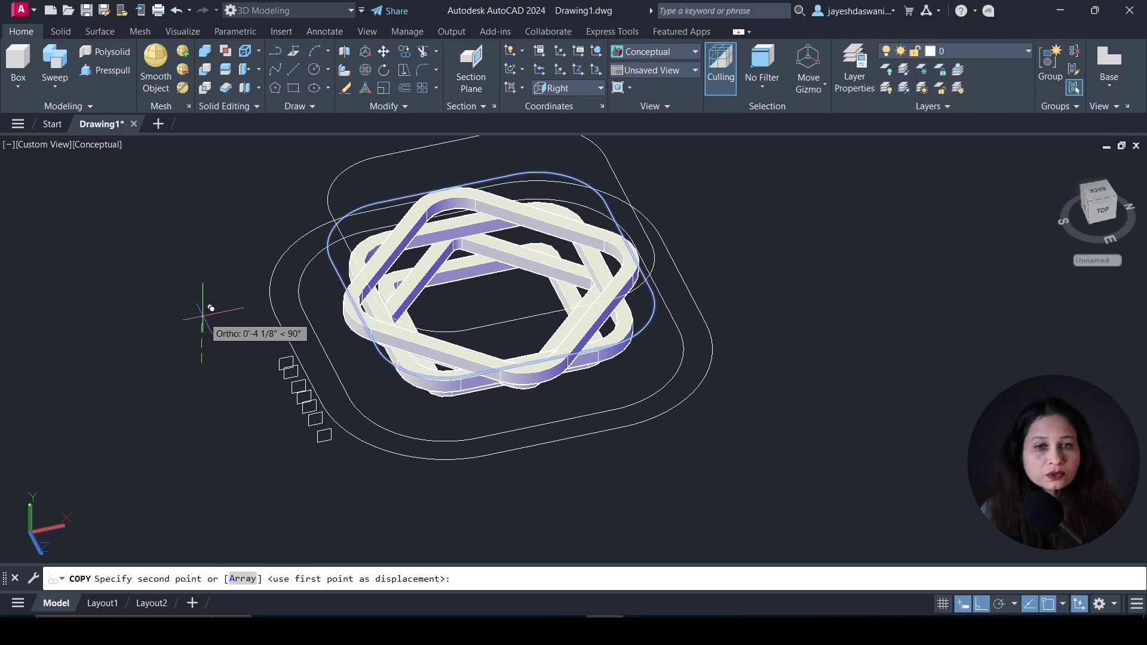
{"action": "left_click", "coordinate": [153, 363]}
{"action": "key", "text": "Return"}
Sweep the next square profile along the top contour with SWEEP
{"action": "mouse_move", "coordinate": [226, 430]}
{"action": "middle_mouse_down", "text": "shift"}
{"action": "mouse_move", "coordinate": [327, 464]}
{"action": "mouse_move", "coordinate": [269, 409]}
{"action": "middle_mouse_up", "text": "shift"}
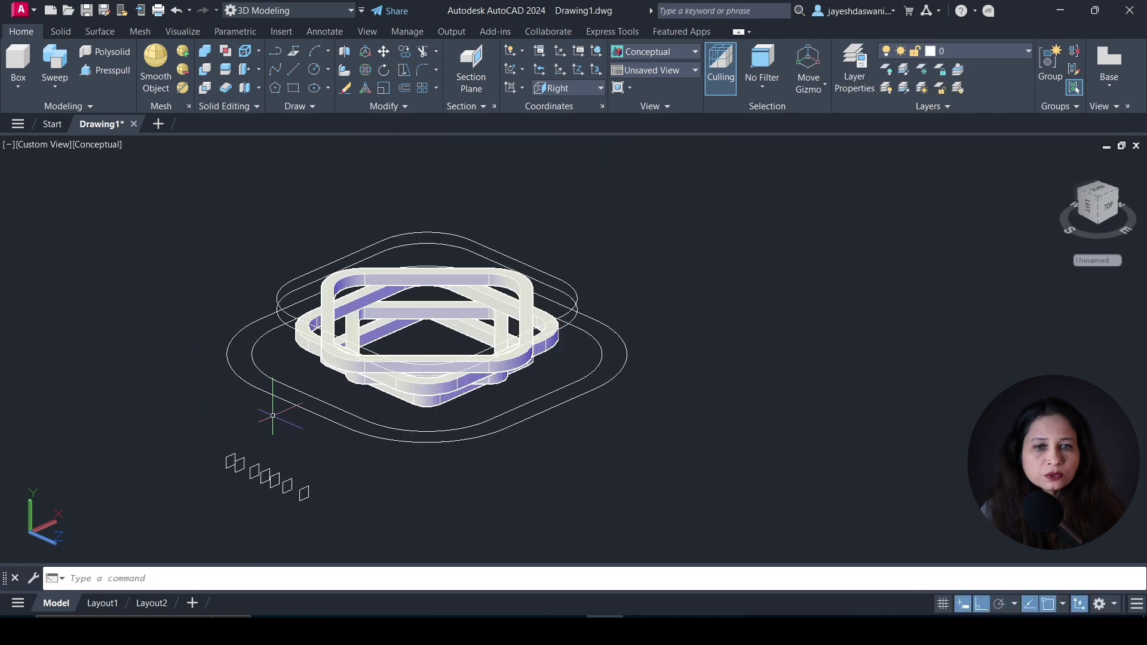
{"action": "type", "text": "sweep"}
{"action": "key", "text": "Return"}
{"action": "left_click", "coordinate": [239, 466]}
{"action": "key", "text": "Return"}
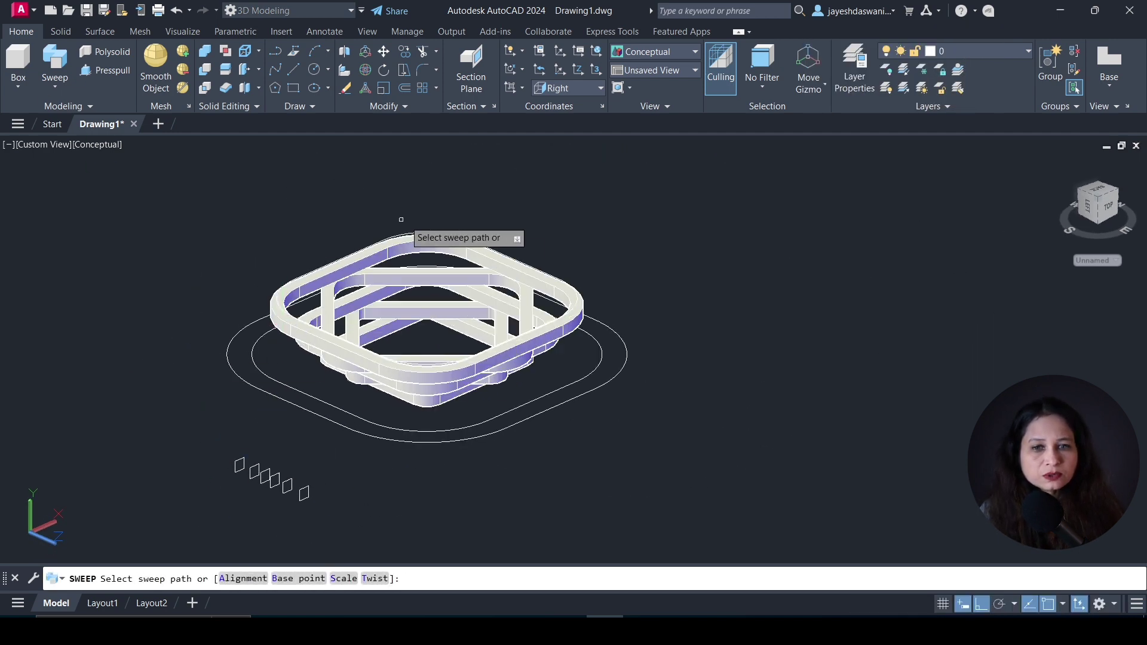
{"action": "left_click", "coordinate": [419, 234]}
3D-rotate the new ring 45° about its centre
{"action": "left_click", "coordinate": [365, 70]}
{"action": "left_click", "coordinate": [426, 263]}
{"action": "key", "text": "Return"}
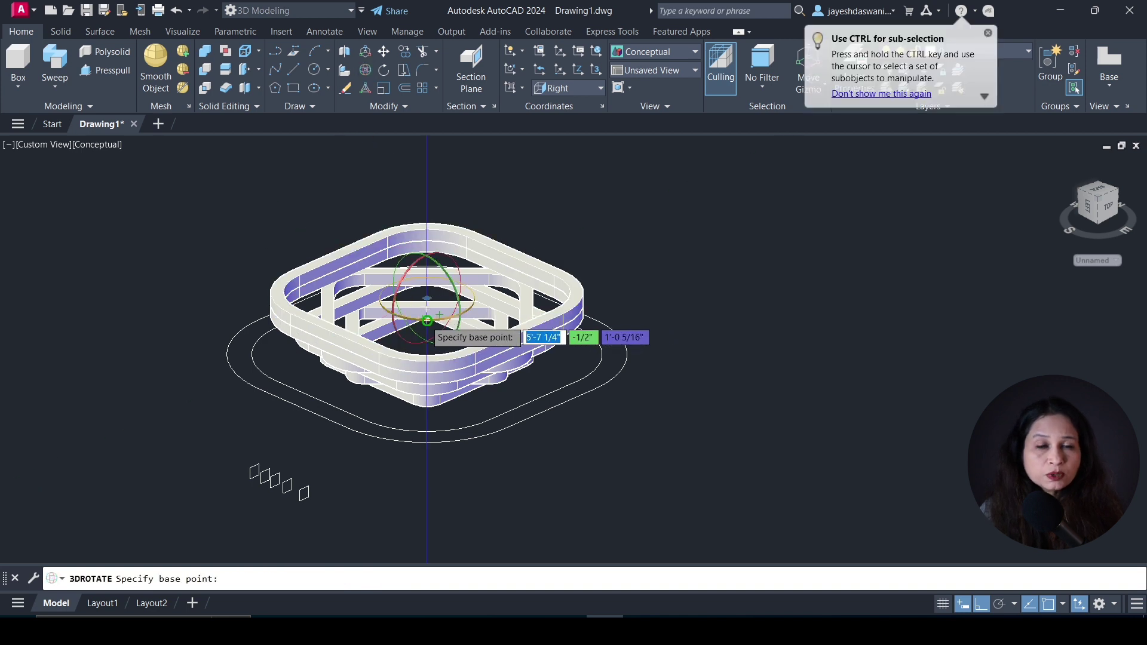
{"action": "left_click", "coordinate": [442, 325]}
{"action": "left_click", "coordinate": [439, 322]}
{"action": "type", "text": "45"}
{"action": "key", "text": "Return"}
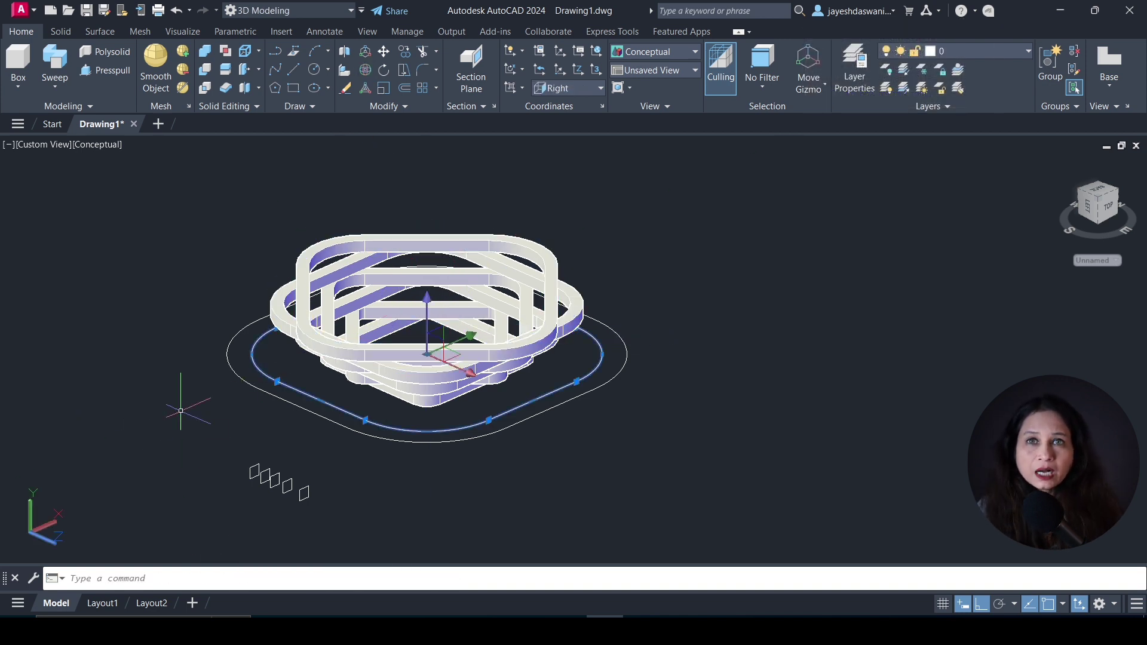
Move the contour up onto the top ring and copy it just above
{"action": "type", "text": "m"}
{"action": "key", "text": "Return"}
{"action": "left_click", "coordinate": [181, 410]}
{"action": "left_click", "coordinate": [171, 320]}
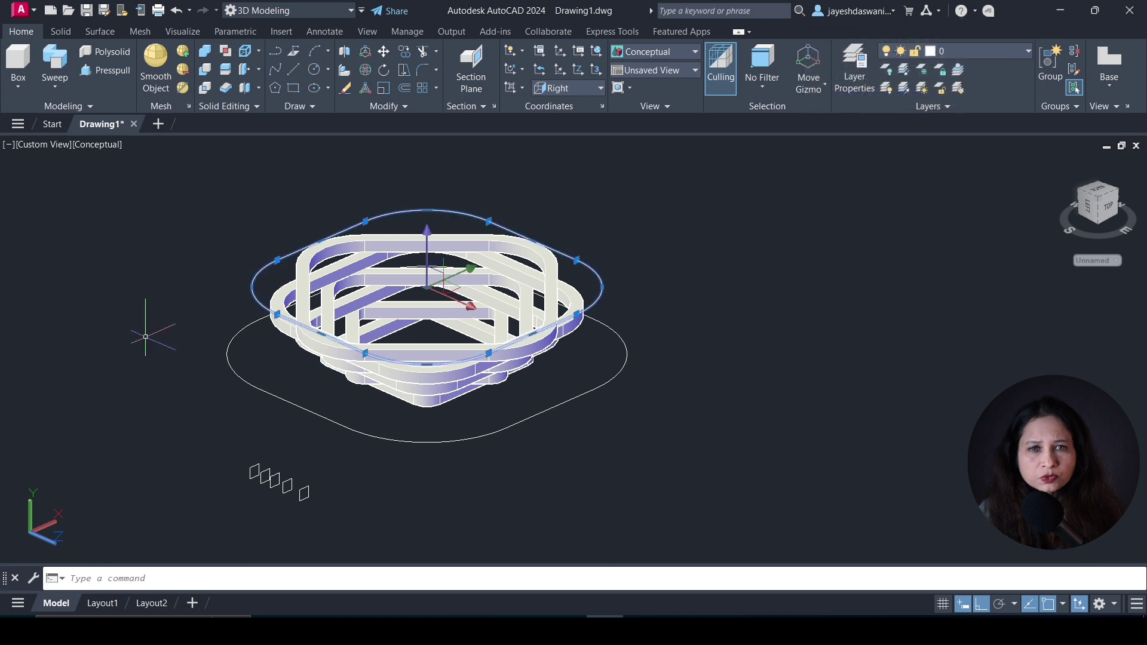
{"action": "type", "text": "co"}
{"action": "key", "text": "Return"}
{"action": "left_click", "coordinate": [145, 336]}
{"action": "left_click", "coordinate": [161, 387]}
Sweep a small square profile along the top path curve, cancelling a second sweep
{"action": "key", "text": "Return"}
{"action": "left_click", "coordinate": [54, 59]}
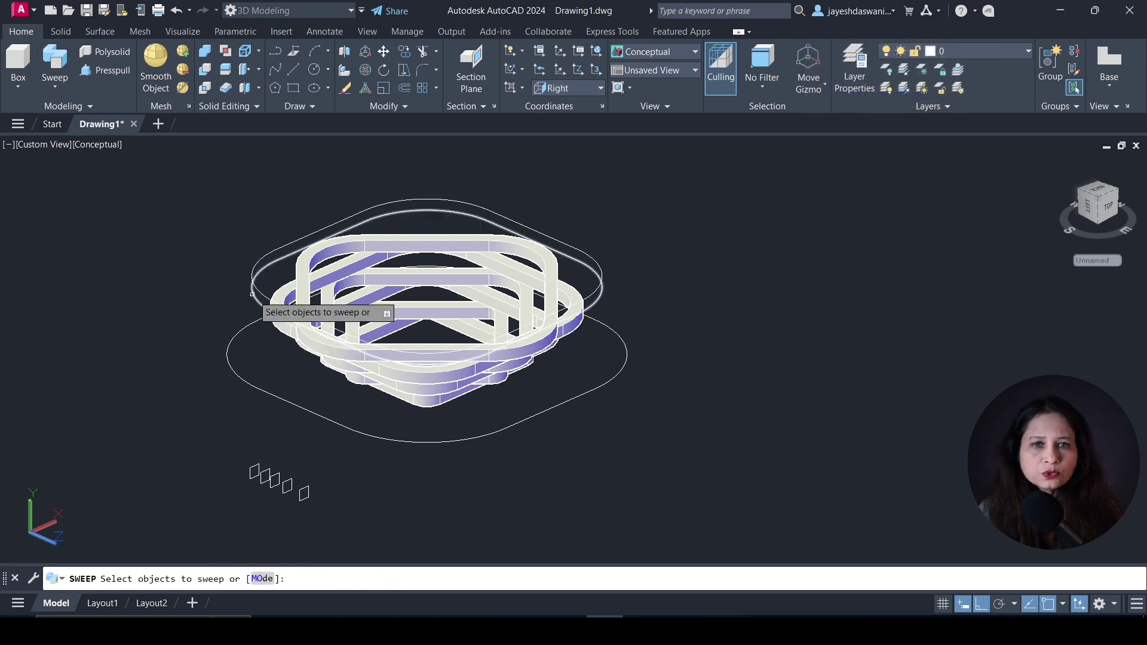
{"action": "left_click", "coordinate": [254, 472]}
{"action": "key", "text": "Return"}
{"action": "left_click", "coordinate": [254, 294]}
{"action": "key", "text": "Return"}
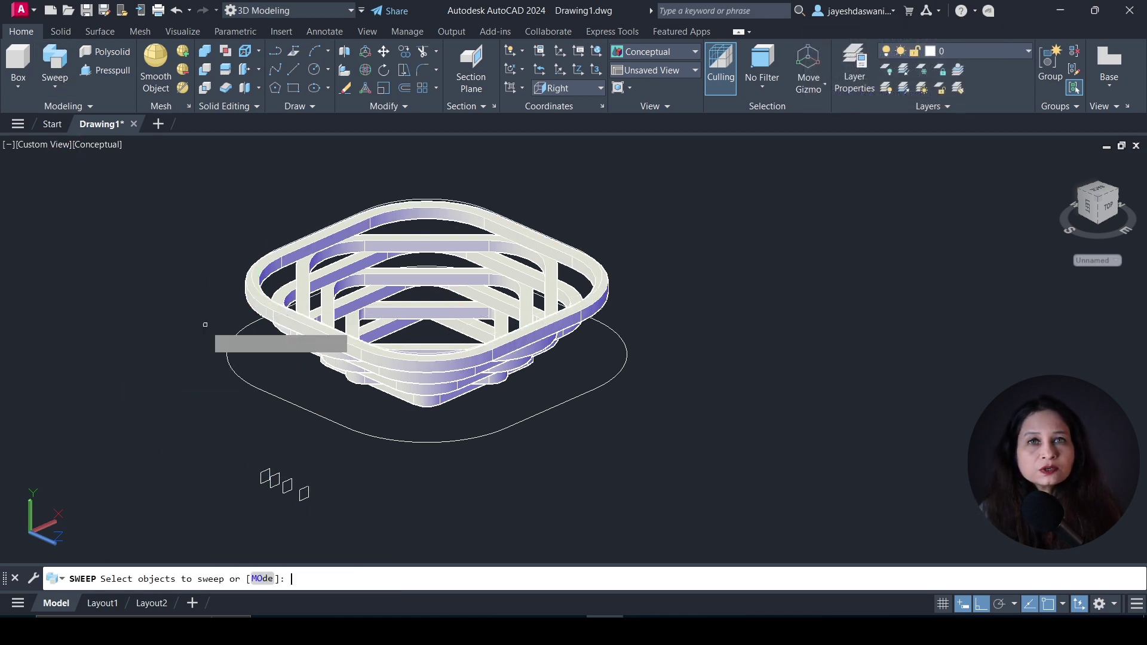
{"action": "left_click", "coordinate": [376, 214]}
{"action": "key", "text": "Return"}
{"action": "key", "text": "Escape"}
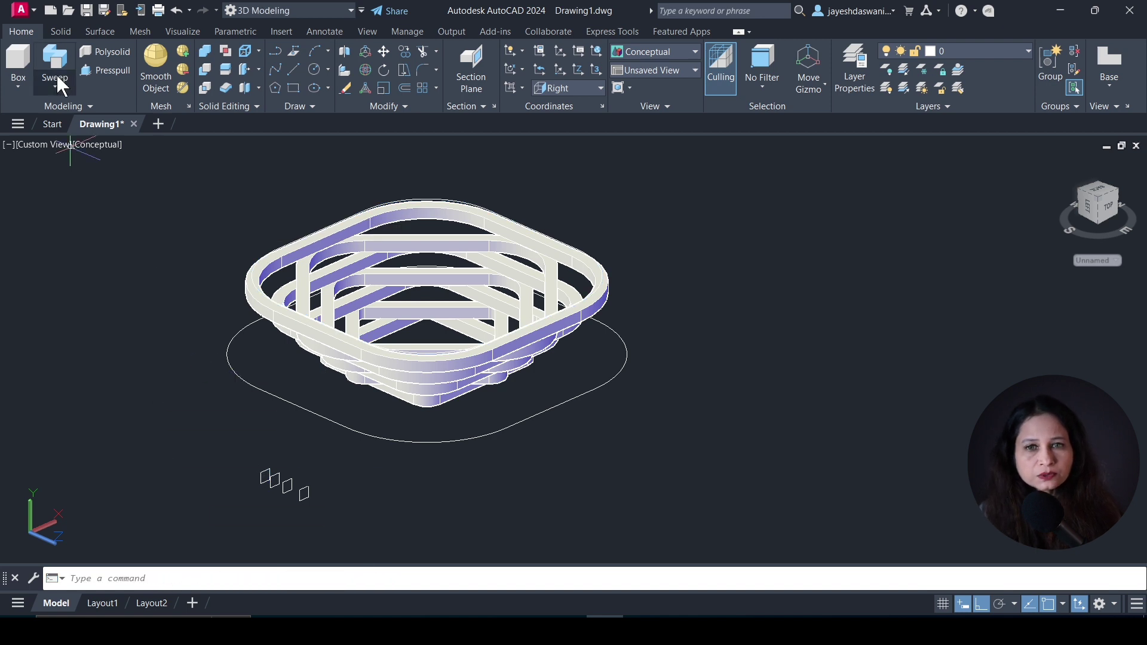
Sweep a small square profile along the path curve for a new band
{"action": "left_click", "coordinate": [54, 59]}
{"action": "left_click", "coordinate": [269, 478]}
{"action": "key", "text": "Return"}
{"action": "left_click", "coordinate": [454, 215]}
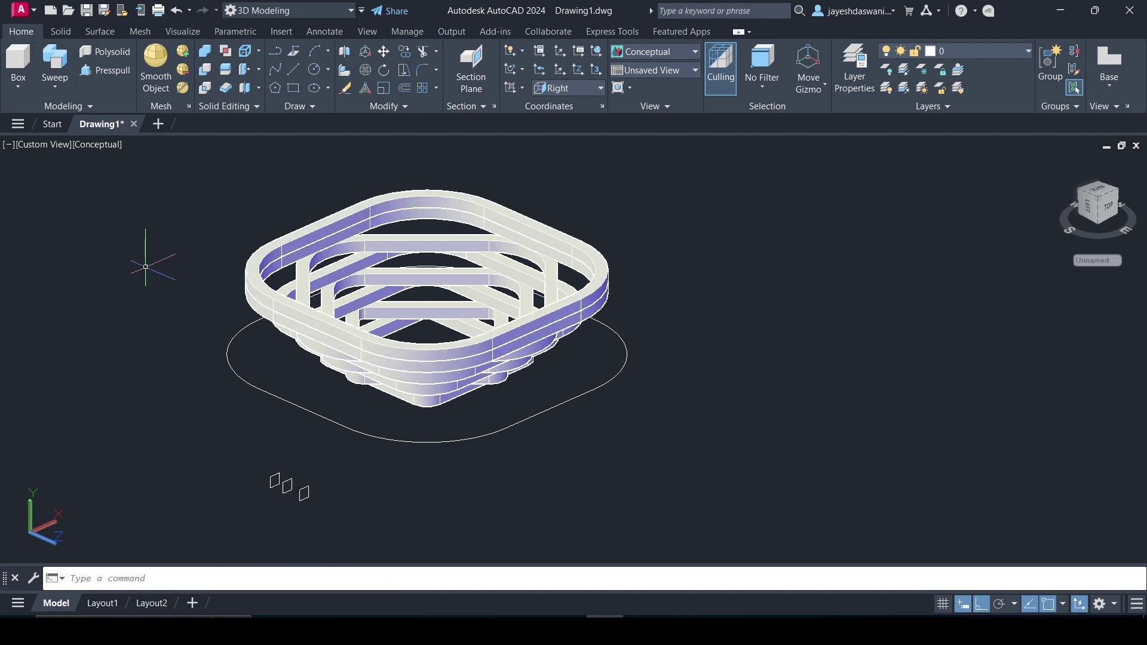
Rotate the new top band 45° about its centre
{"action": "left_click", "coordinate": [384, 70]}
{"action": "left_click", "coordinate": [427, 276]}
{"action": "type", "text": "45"}
{"action": "key", "text": "Return"}
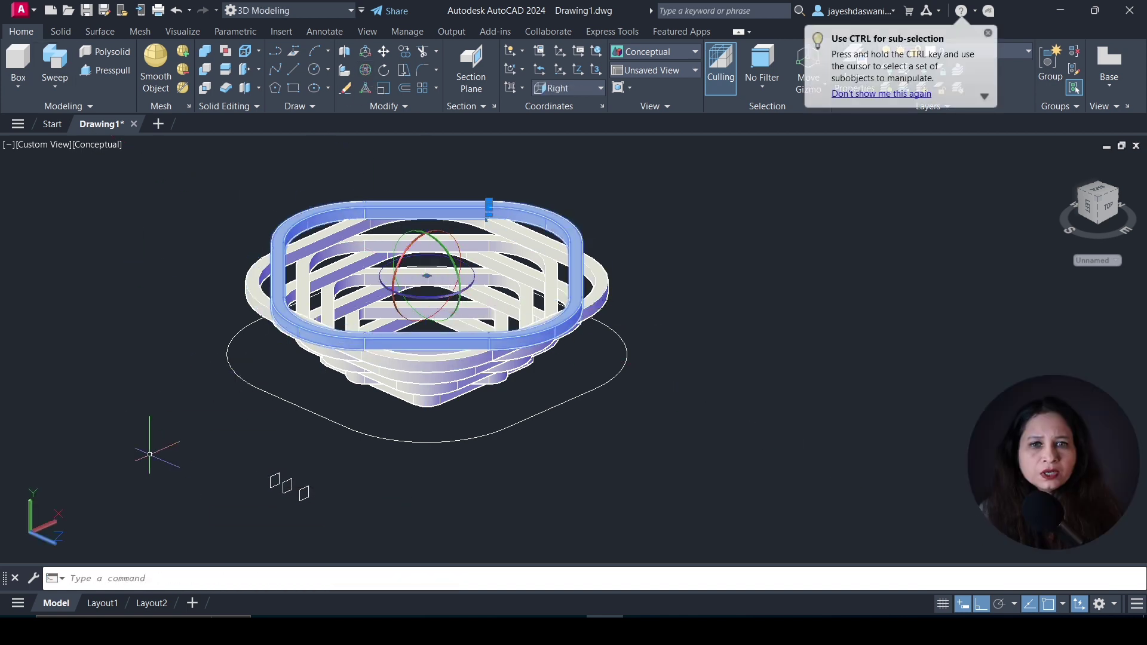
Move the lower path curve higher up the stack
{"action": "key", "text": "Escape"}
{"action": "left_click", "coordinate": [302, 407]}
{"action": "type", "text": "m"}
{"action": "key", "text": "Return"}
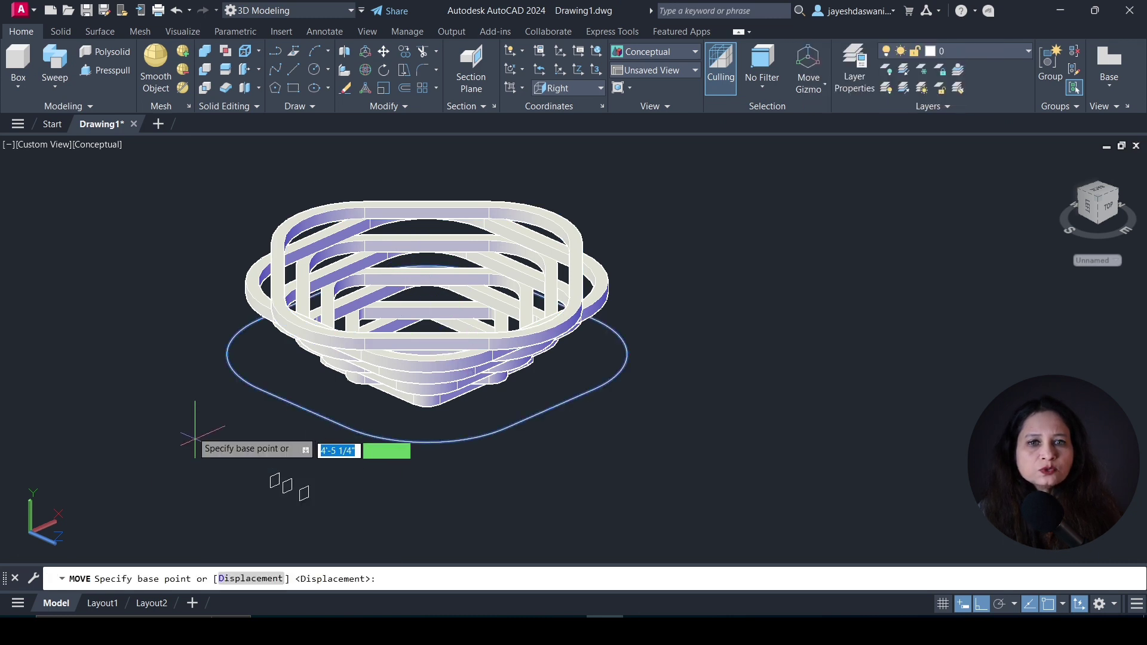
{"action": "left_click", "coordinate": [195, 442]}
{"action": "left_click", "coordinate": [182, 336]}
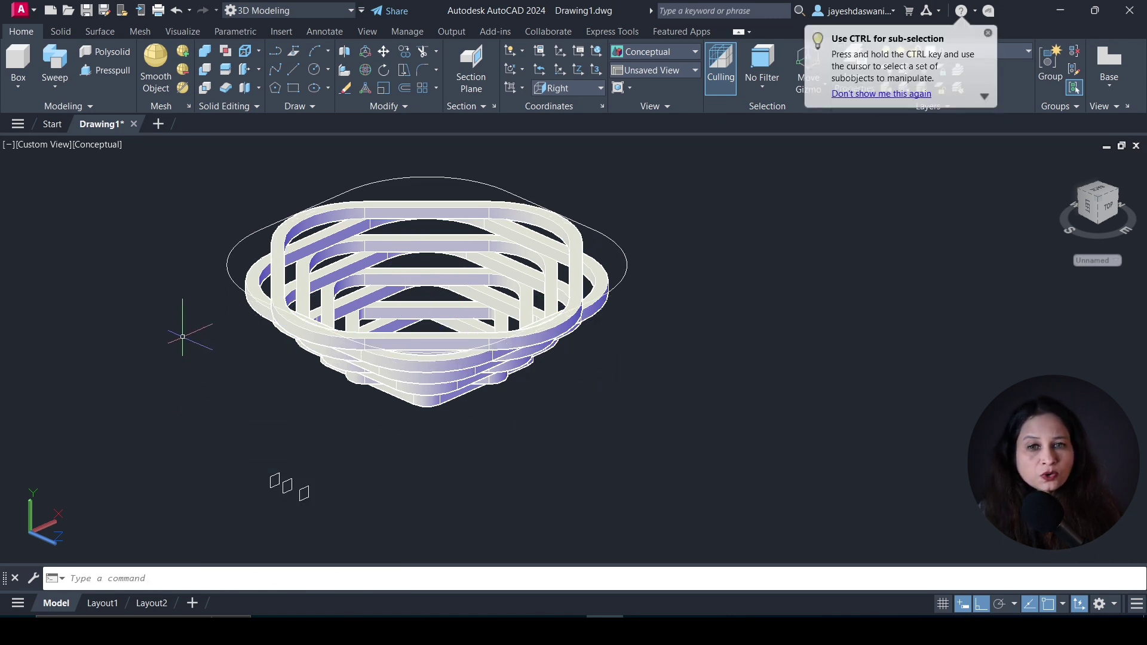
Copy the path curve 10 units above the model
{"action": "left_click", "coordinate": [228, 263]}
{"action": "type", "text": "co"}
{"action": "key", "text": "Return"}
{"action": "left_click", "coordinate": [191, 394]}
{"action": "type", "text": "10"}
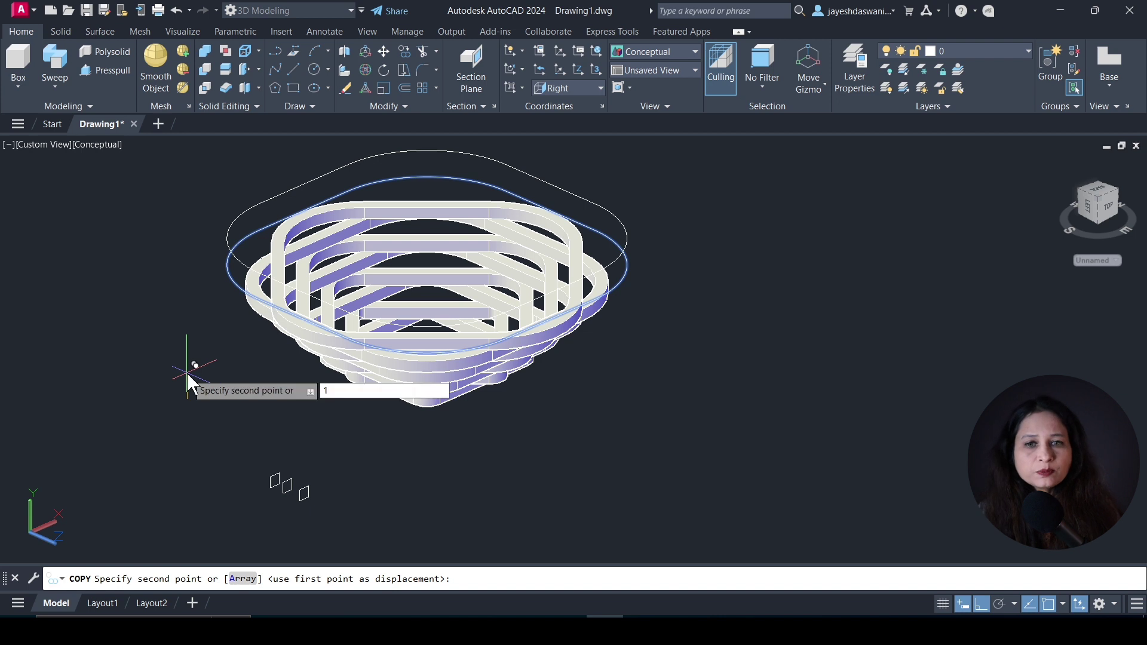
{"action": "key", "text": "Return"}
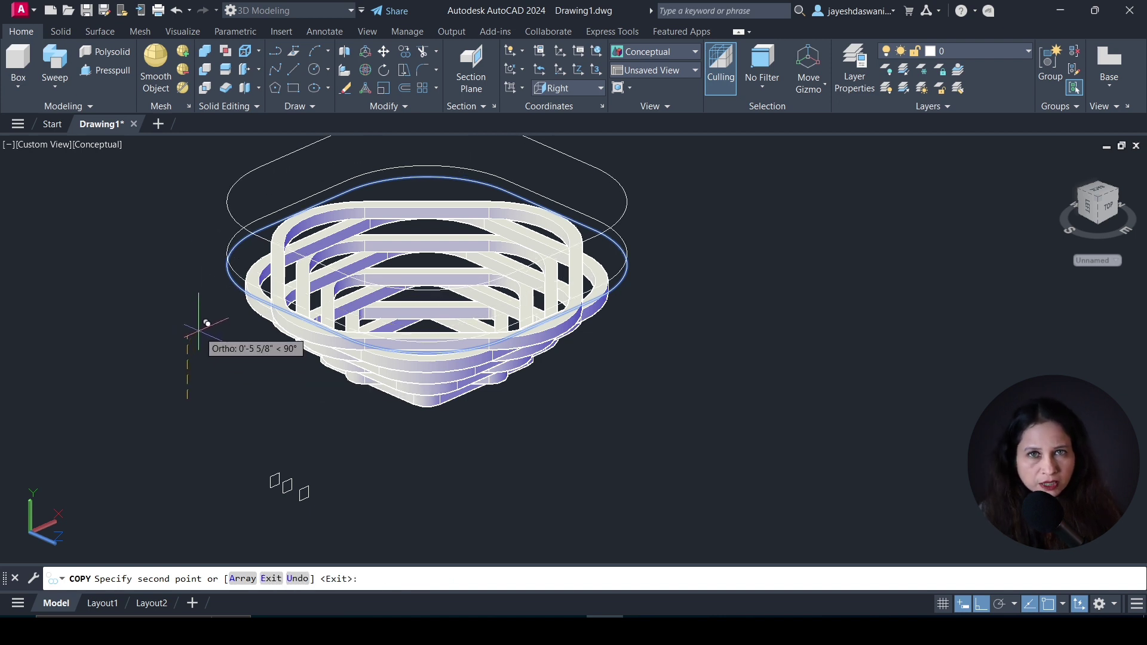
{"action": "key", "text": "Return"}
Sweep a square profile along the middle curve atop the stack
{"action": "left_click", "coordinate": [55, 70]}
{"action": "left_click", "coordinate": [275, 481]}
{"action": "key", "text": "Return"}
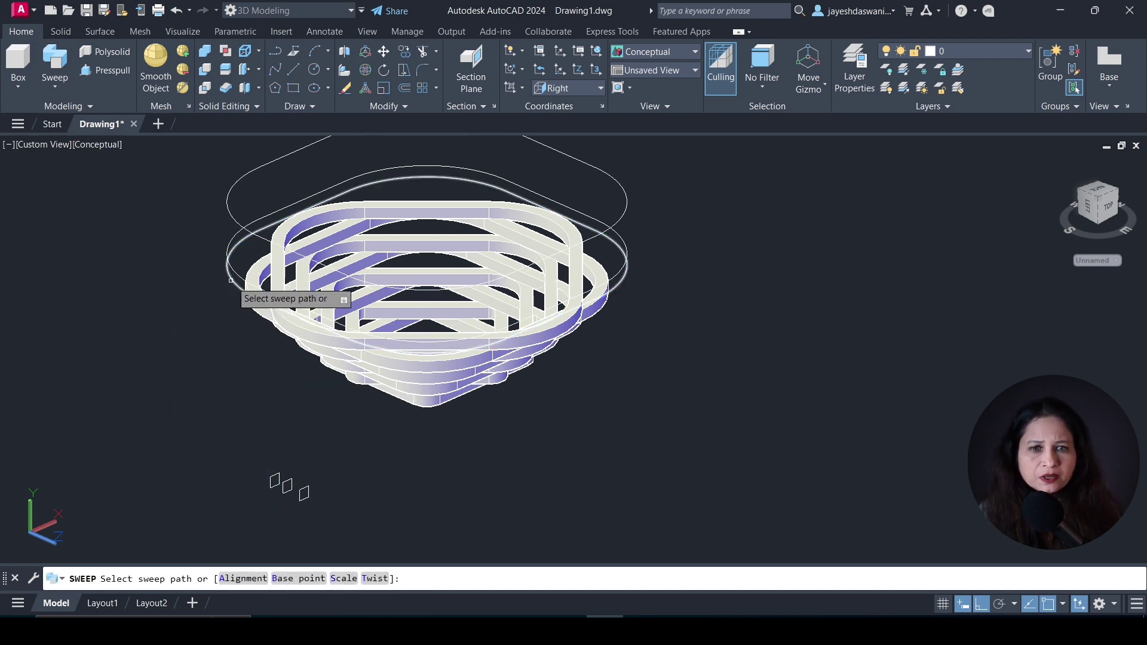
{"action": "left_click", "coordinate": [236, 280]}
Sweep the left square profile along the top curve to form a new top band
{"action": "left_click", "coordinate": [54, 70]}
{"action": "left_click", "coordinate": [287, 486]}
{"action": "key", "text": "Return"}
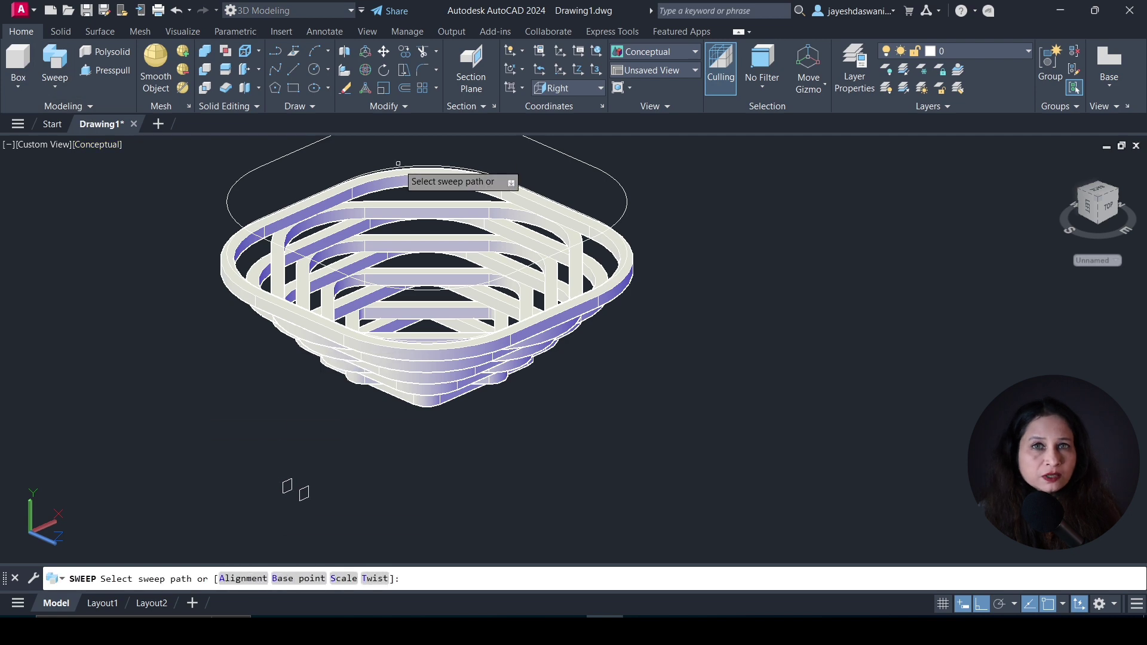
{"action": "left_click", "coordinate": [386, 166]}
{"action": "left_click", "coordinate": [312, 186]}
{"action": "left_click", "coordinate": [365, 70]}
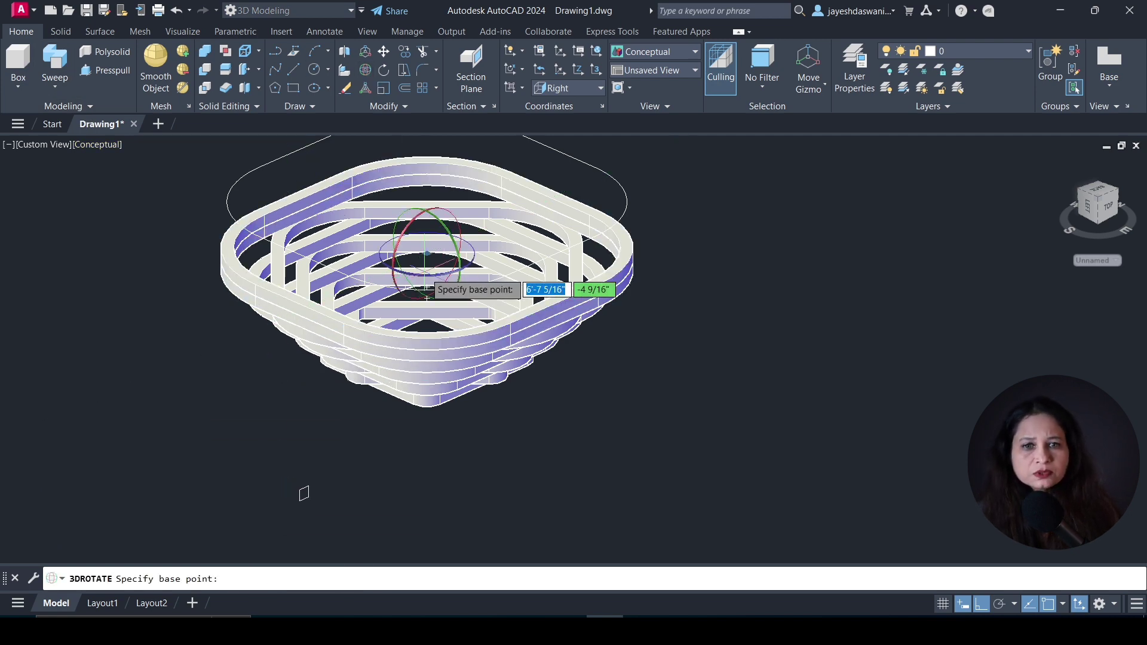
Rotate the top band 45° about its vertical centre axis
{"action": "left_click", "coordinate": [427, 254]}
{"action": "left_click", "coordinate": [427, 276]}
{"action": "type", "text": "45"}
{"action": "key", "text": "Return"}
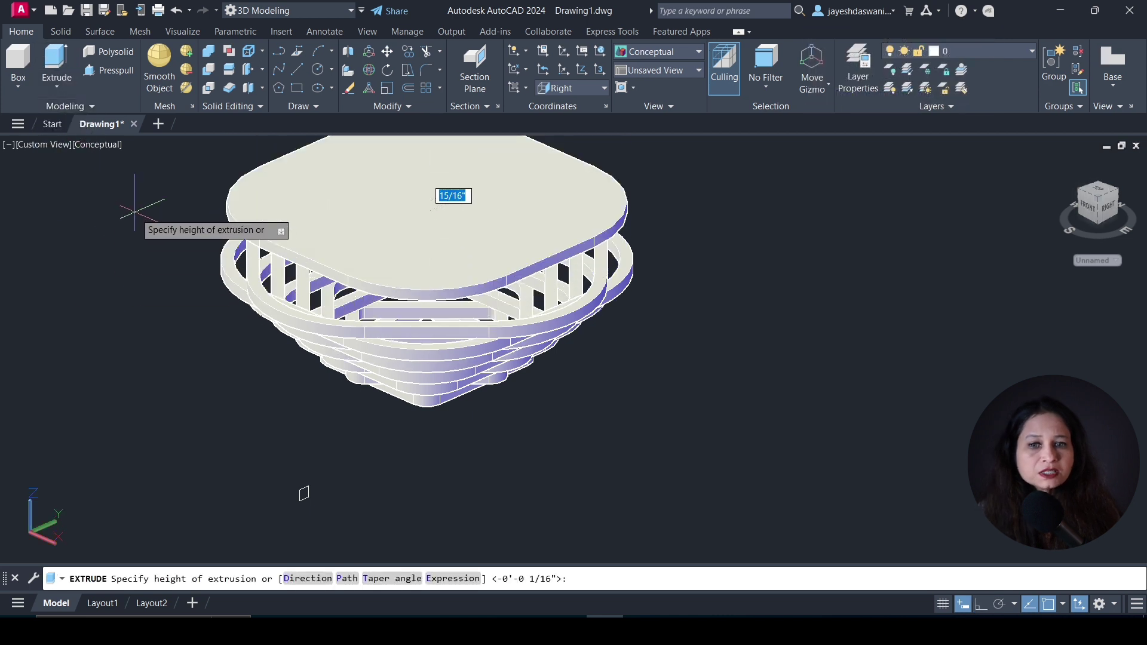
Extrude the top curve into a thin slab and rotate it 45°
{"action": "key", "text": "Return"}
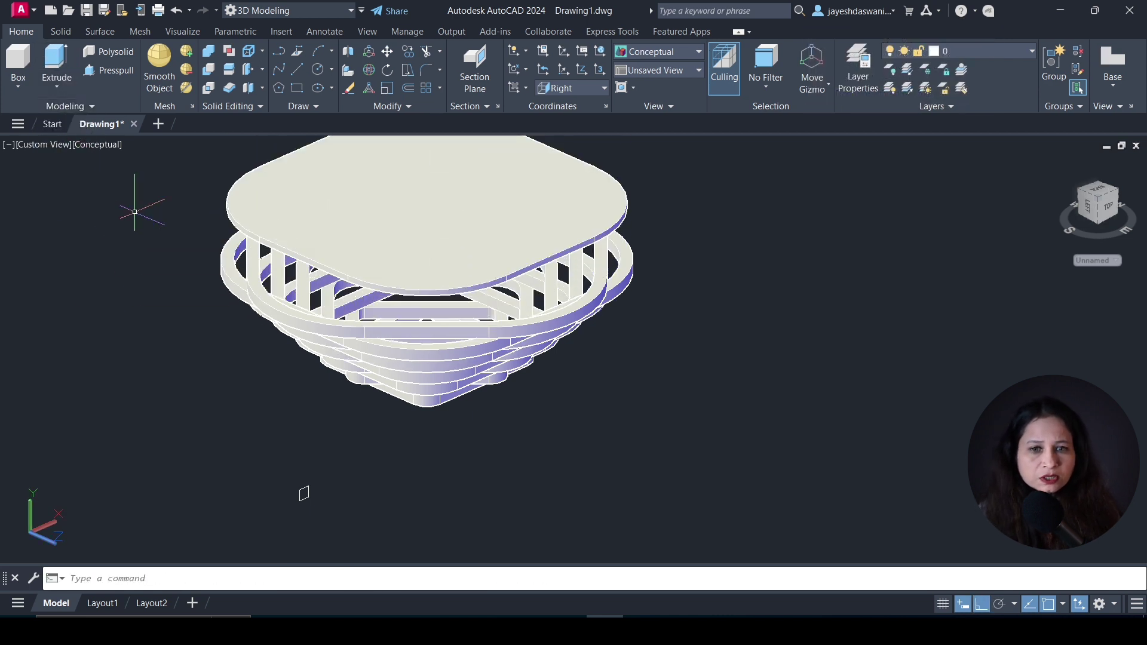
{"action": "left_click", "coordinate": [344, 265]}
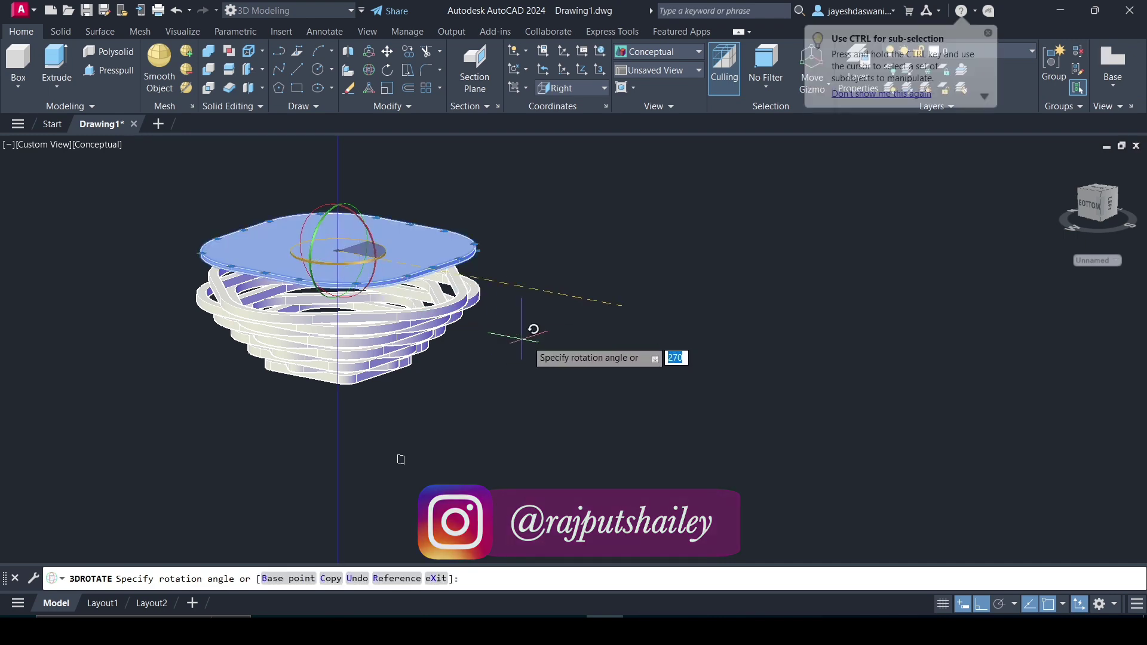
{"action": "type", "text": "45"}
{"action": "key", "text": "Return"}
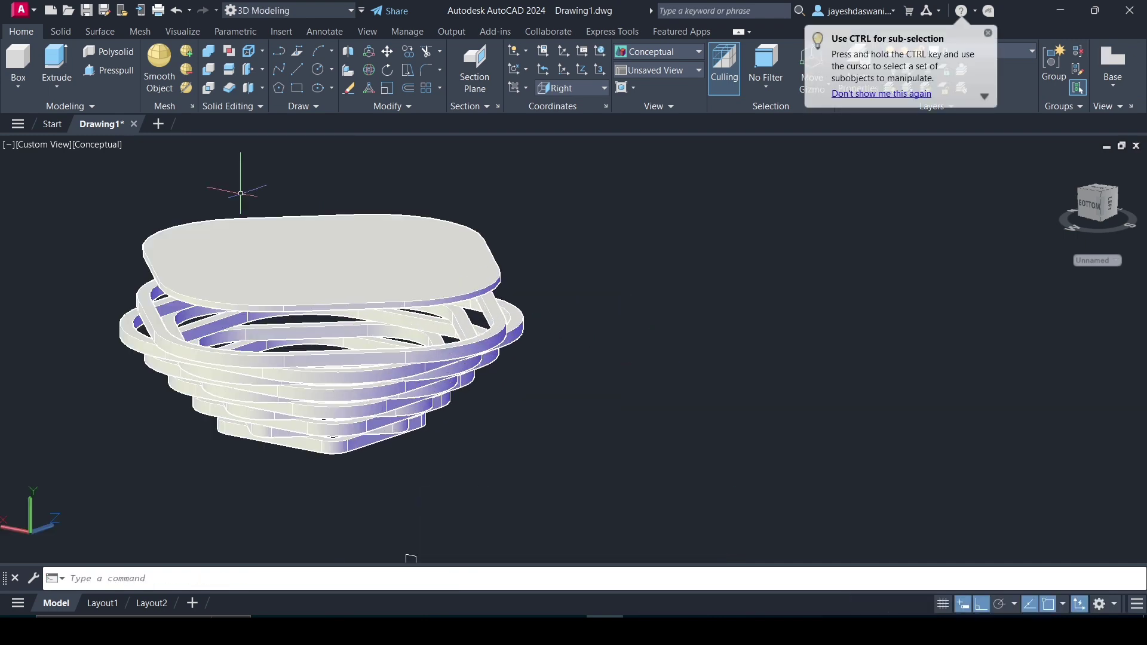
In Front view, move the slab down onto the top frame
{"action": "left_click", "coordinate": [34, 145]}
{"action": "left_click", "coordinate": [59, 235]}
{"action": "left_click", "coordinate": [326, 239]}
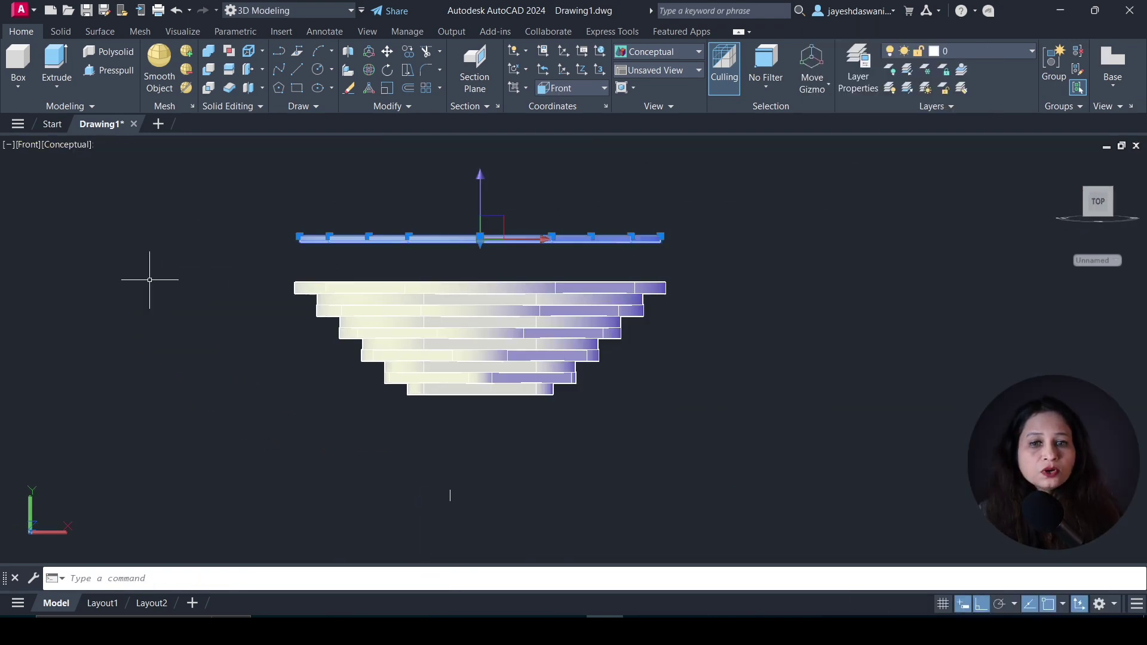
{"action": "type", "text": "m"}
{"action": "key", "text": "Return"}
{"action": "left_click", "coordinate": [166, 237]}
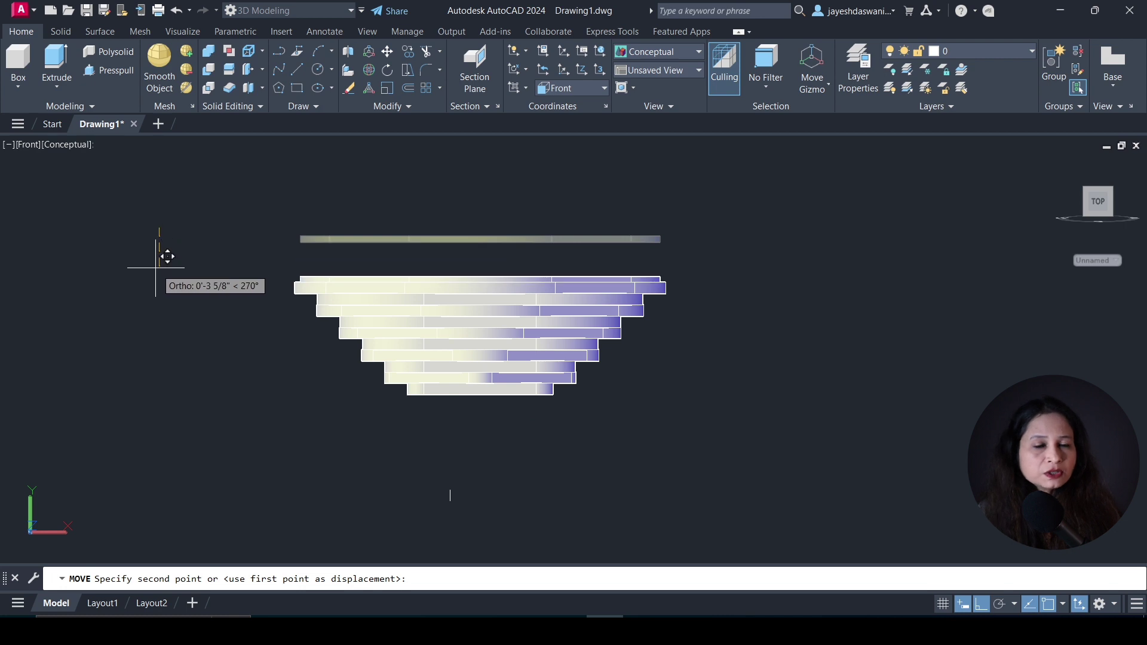
{"action": "left_click", "coordinate": [156, 270]}
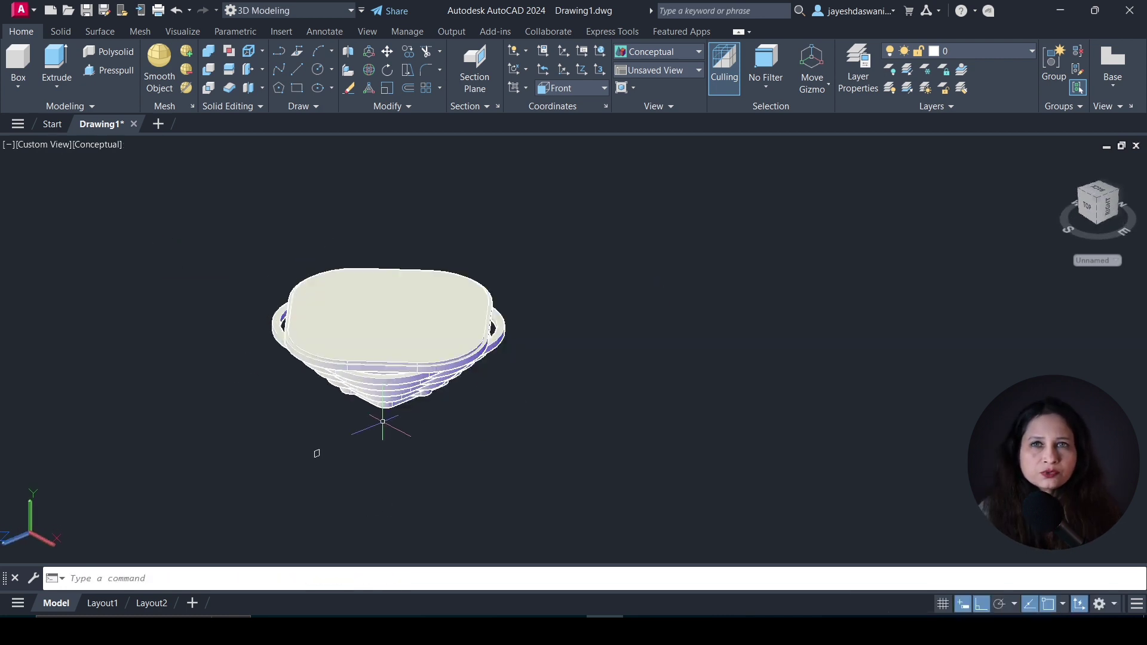
{"action": "left_click_drag", "start_coordinate": [465, 330], "coordinate": [326, 430]}
Open the Materials Browser from the Visualize tab and set the Realistic visual style
{"action": "key", "text": "Escape"}
{"action": "left_click", "coordinate": [185, 30]}
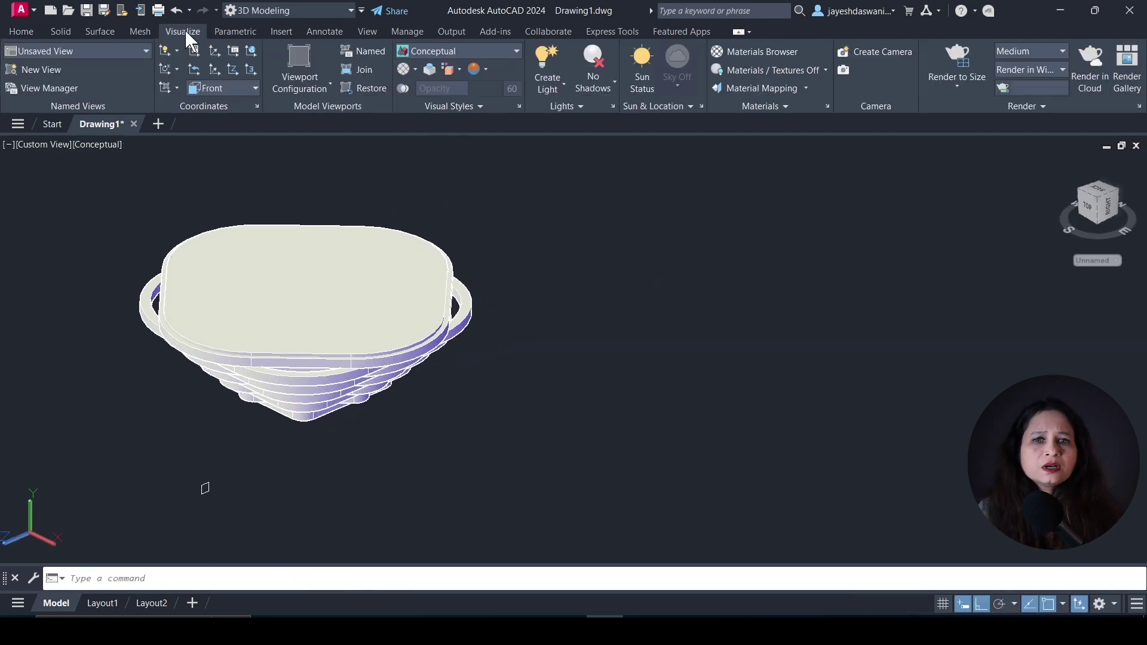
{"action": "left_click", "coordinate": [757, 57]}
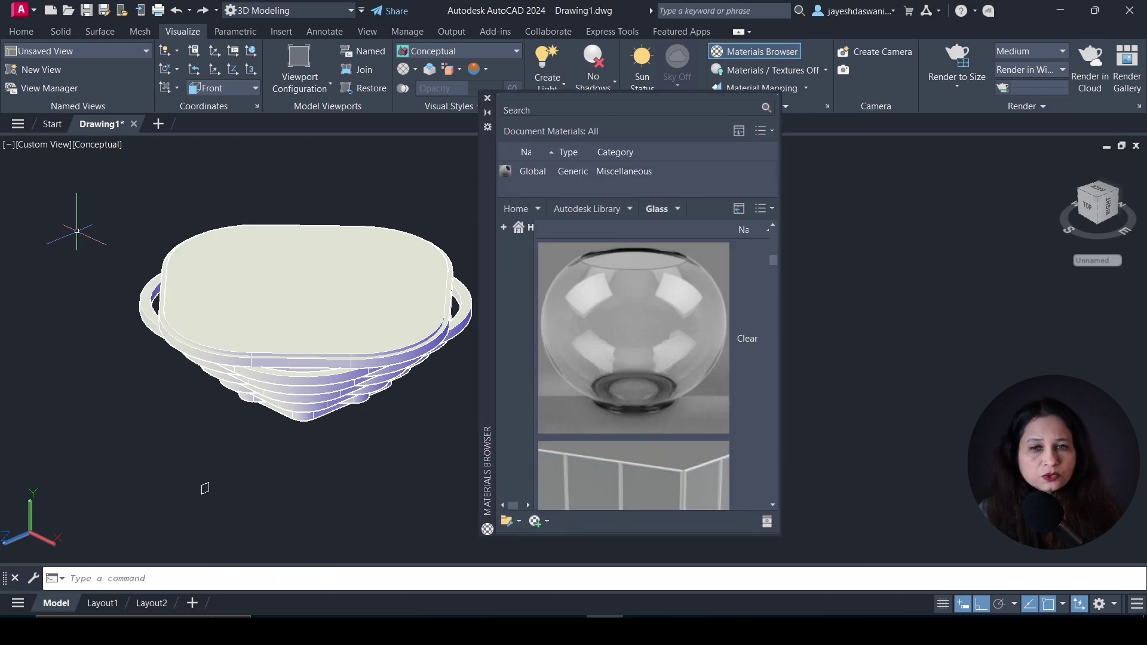
{"action": "left_click", "coordinate": [99, 145]}
{"action": "left_click", "coordinate": [126, 221]}
Apply Glass Clear to the top slab and browse to the Wood materials
{"action": "left_click_drag", "start_coordinate": [633, 412], "coordinate": [304, 319]}
{"action": "left_click", "coordinate": [504, 227]}
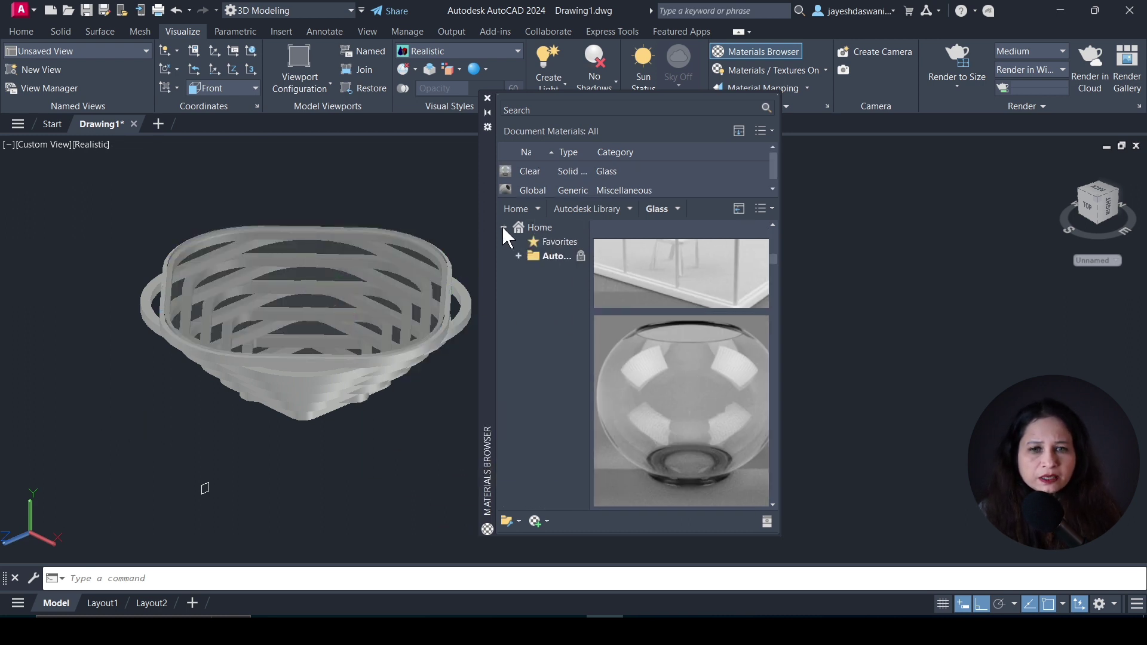
{"action": "left_click", "coordinate": [535, 242]}
{"action": "scroll", "coordinate": [540, 399], "scroll_direction": "down", "scroll_amount": 3}
{"action": "left_click", "coordinate": [565, 499]}
{"action": "scroll", "coordinate": [690, 397], "scroll_direction": "down", "scroll_amount": 2}
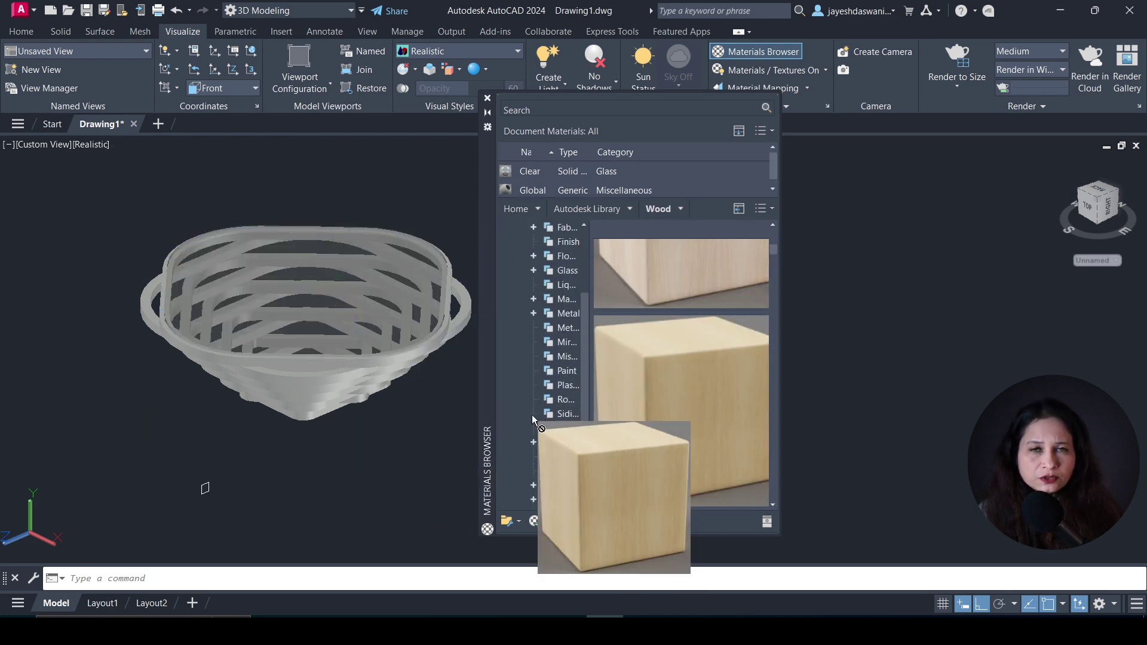
Drag a Wood material onto the top, outer, square and remaining frames
{"action": "left_click_drag", "start_coordinate": [534, 420], "coordinate": [422, 356]}
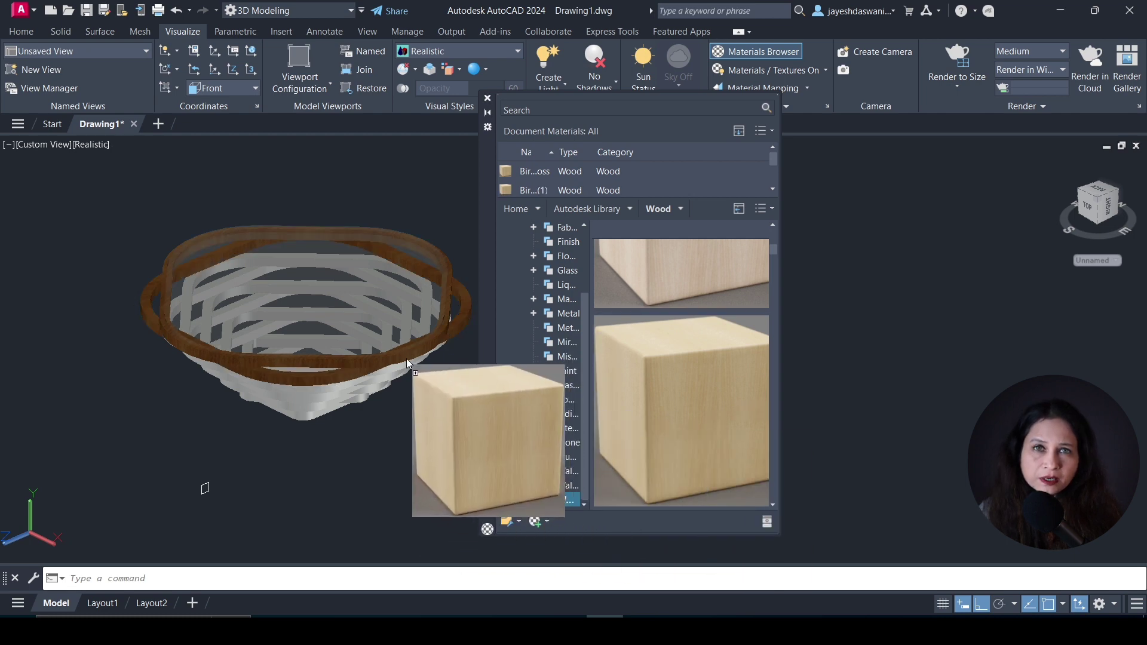
{"action": "mouse_move", "coordinate": [550, 422]}
{"action": "left_mouse_down"}
{"action": "mouse_move", "coordinate": [389, 379]}
{"action": "mouse_move", "coordinate": [335, 399]}
{"action": "left_mouse_up"}
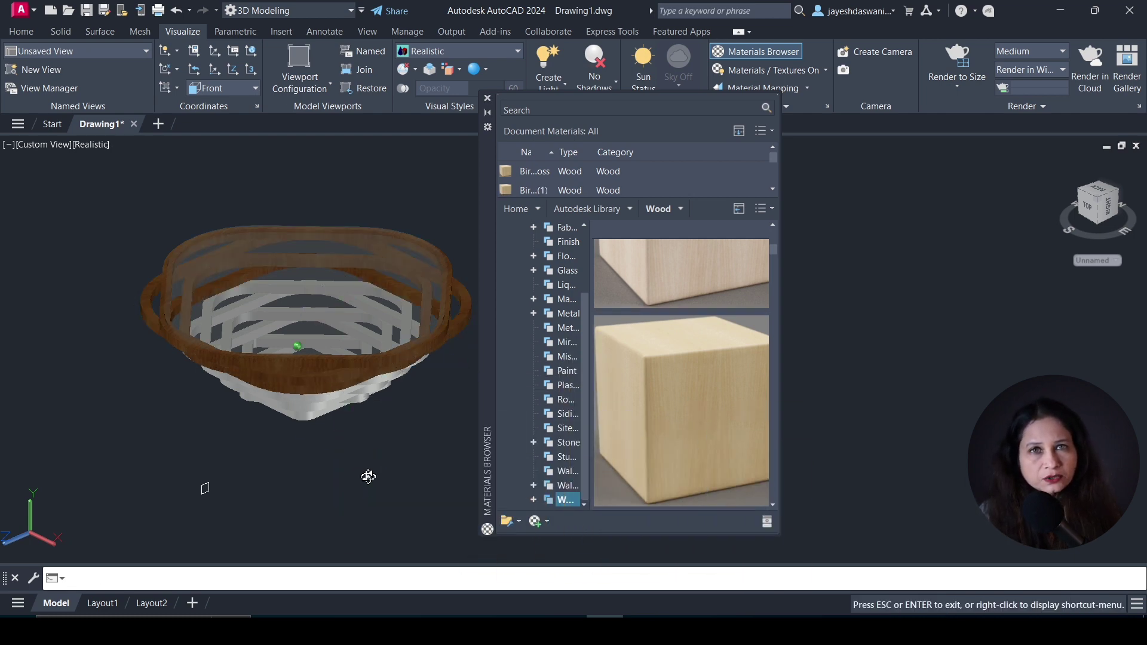
{"action": "middle_click_drag", "start_coordinate": [366, 477], "coordinate": [438, 329], "text": "shift"}
{"action": "left_click_drag", "start_coordinate": [685, 404], "coordinate": [338, 292]}
{"action": "mouse_move", "coordinate": [678, 430]}
{"action": "left_mouse_down"}
{"action": "mouse_move", "coordinate": [359, 320]}
{"action": "mouse_move", "coordinate": [406, 367]}
{"action": "mouse_move", "coordinate": [260, 366]}
{"action": "left_mouse_up"}
{"action": "left_click_drag", "start_coordinate": [634, 457], "coordinate": [338, 361]}
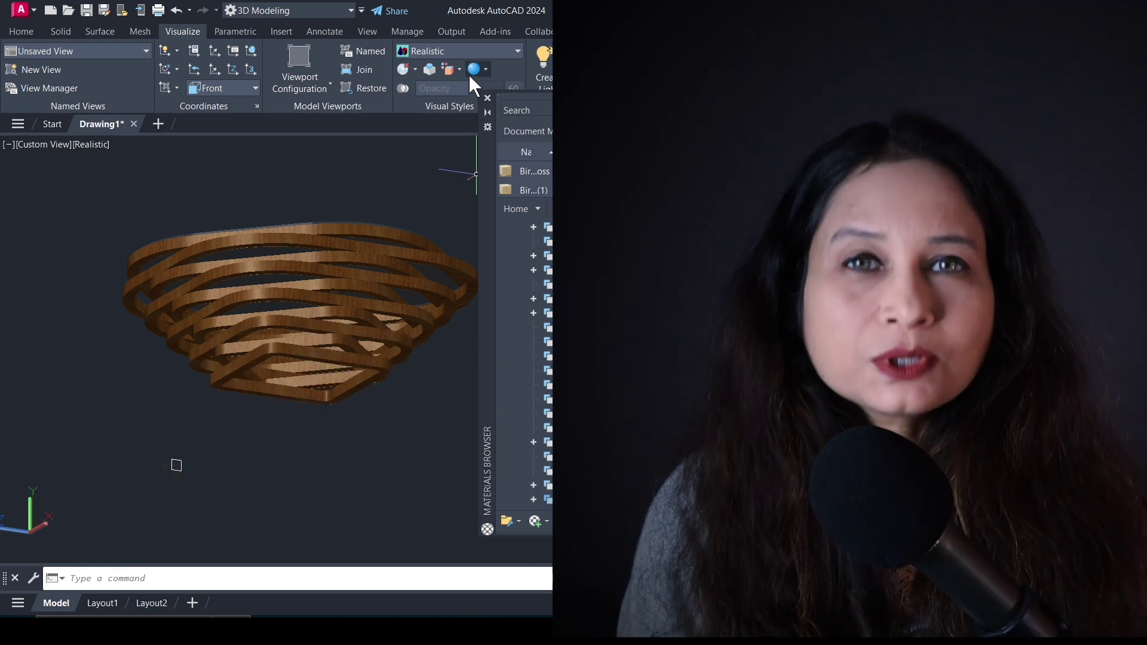
Close the Materials Browser, zoom out and orbit to a top-down view through the glass
{"action": "left_click", "coordinate": [488, 98]}
{"action": "scroll", "coordinate": [467, 387], "scroll_direction": "down", "scroll_amount": 2}
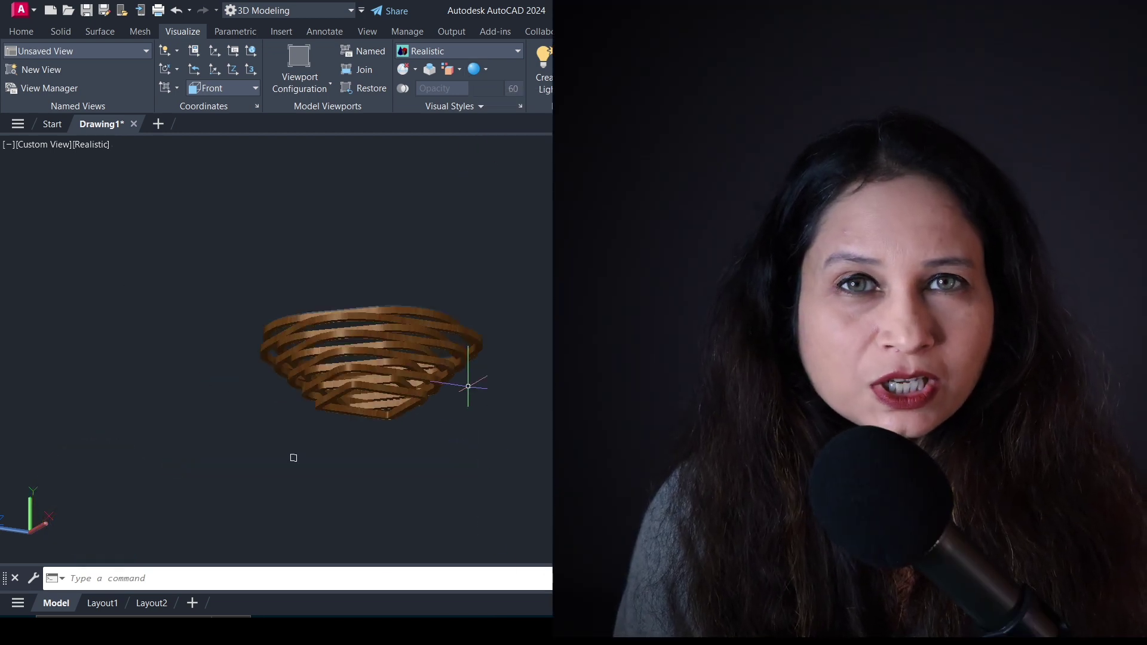
{"action": "mouse_move", "coordinate": [460, 381]}
{"action": "middle_mouse_down", "text": "shift"}
{"action": "mouse_move", "coordinate": [549, 423]}
{"action": "mouse_move", "coordinate": [543, 340]}
{"action": "mouse_move", "coordinate": [478, 269]}
{"action": "mouse_move", "coordinate": [371, 392]}
{"action": "mouse_move", "coordinate": [367, 316]}
{"action": "mouse_move", "coordinate": [469, 357]}
{"action": "middle_mouse_up", "text": "shift"}
{"action": "mouse_move", "coordinate": [549, 394]}
{"action": "middle_mouse_down", "text": "shift"}
{"action": "mouse_move", "coordinate": [519, 479]}
{"action": "mouse_move", "coordinate": [486, 486]}
{"action": "middle_mouse_up", "text": "shift"}
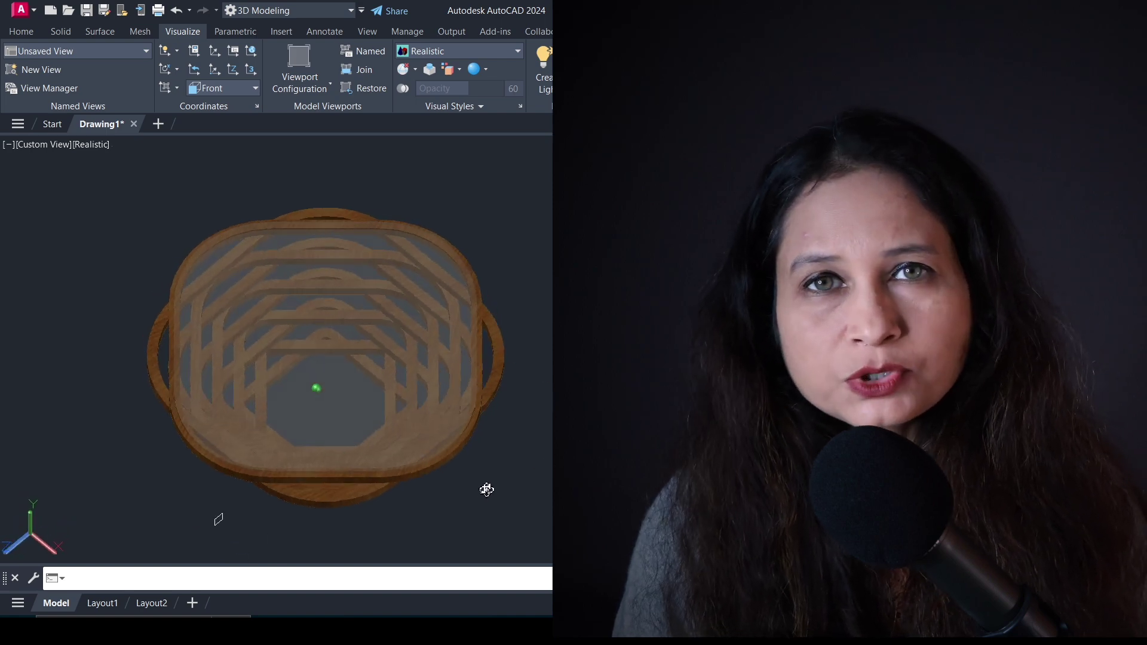